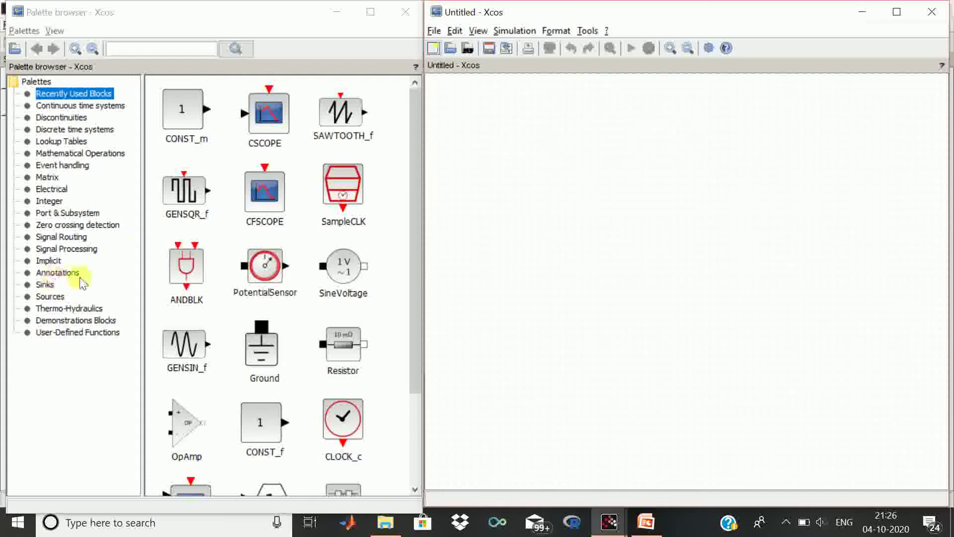
Place three CONST_m source blocks in a column along the diagram's left side, with a wider gap above the lowest one
click(49, 201)
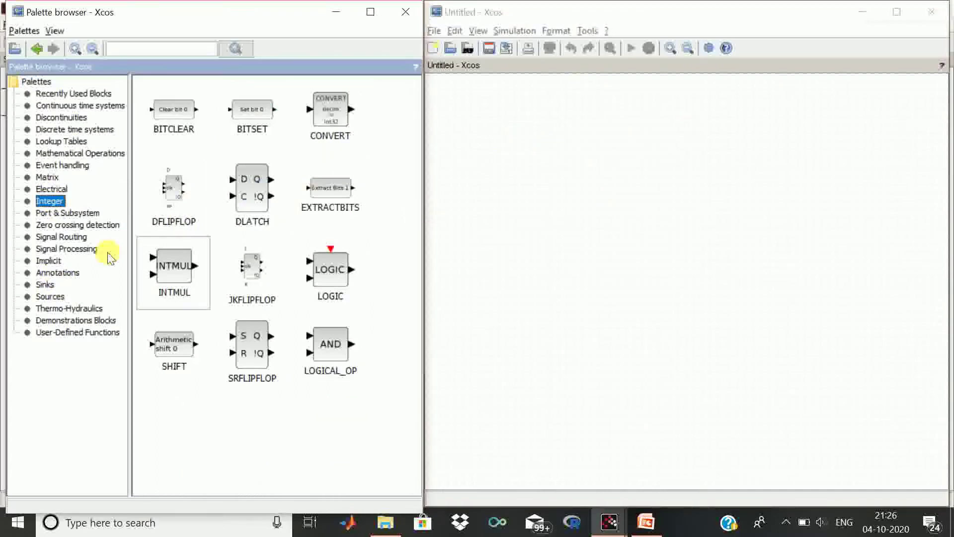
click(50, 297)
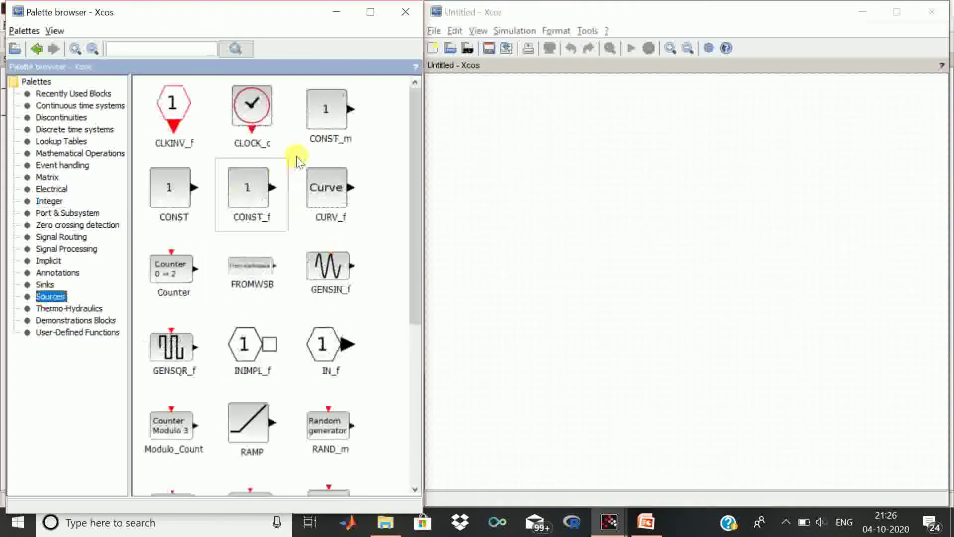
drag(360, 119, 492, 117)
drag(326, 108, 495, 170)
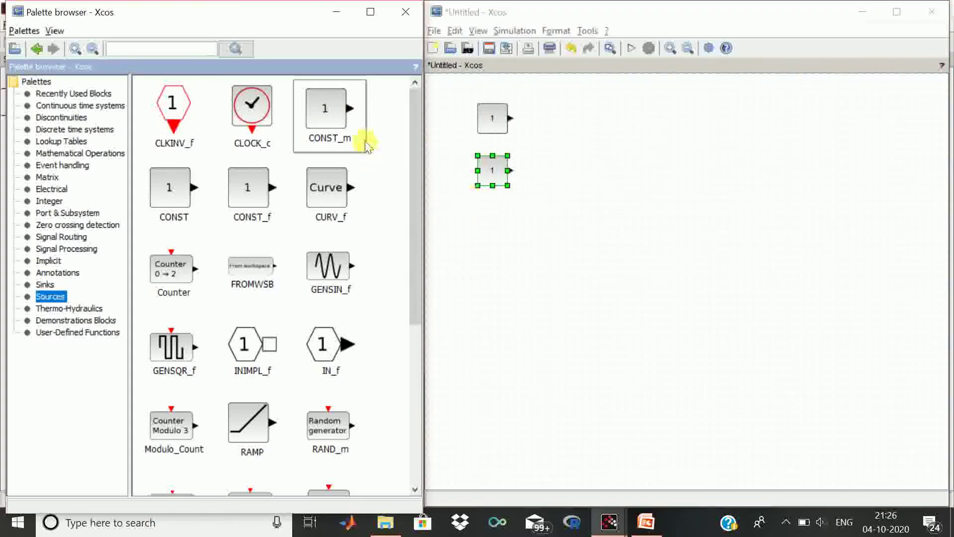
drag(321, 113, 493, 244)
click(545, 286)
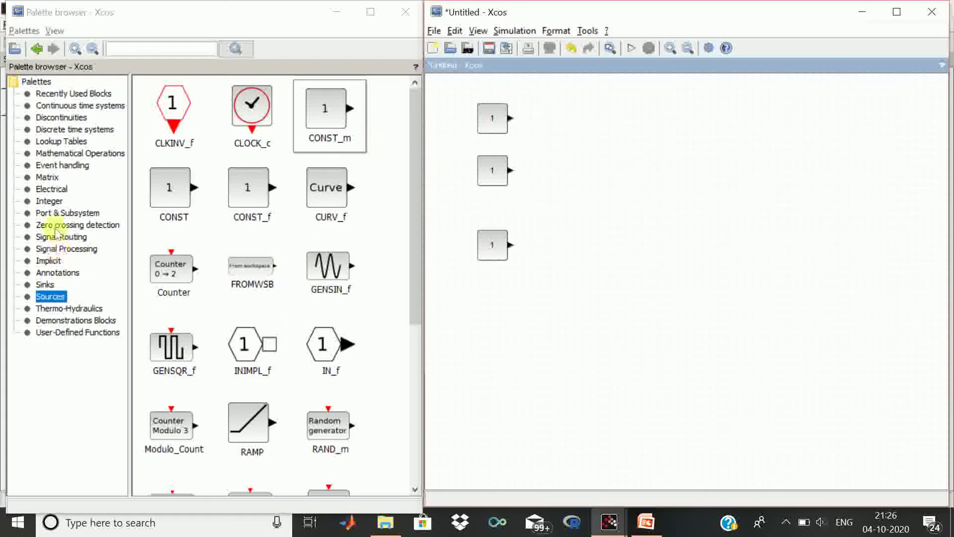
Place five LOGICAL_OP blocks: two beside the upper constants, two farther right in the same rows, and one lower right
click(49, 201)
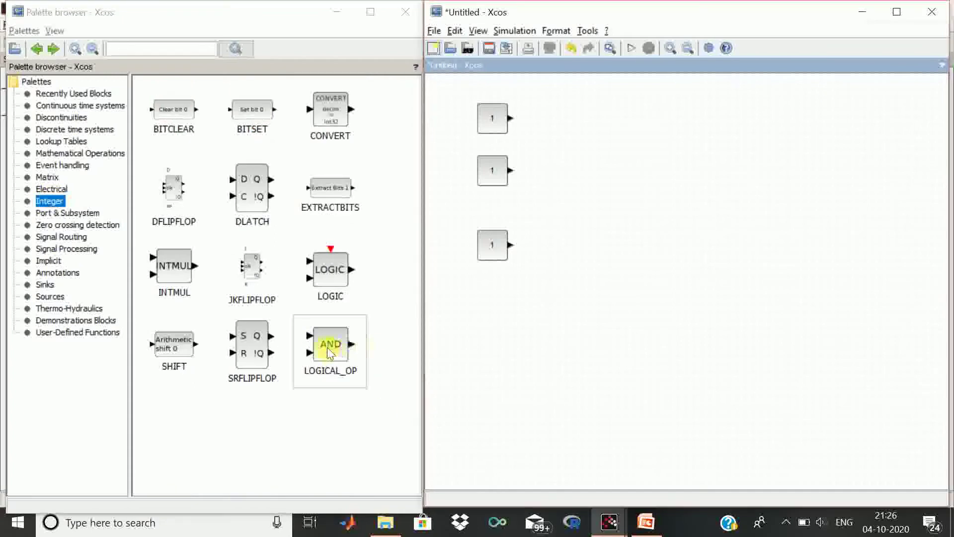
drag(328, 351, 590, 120)
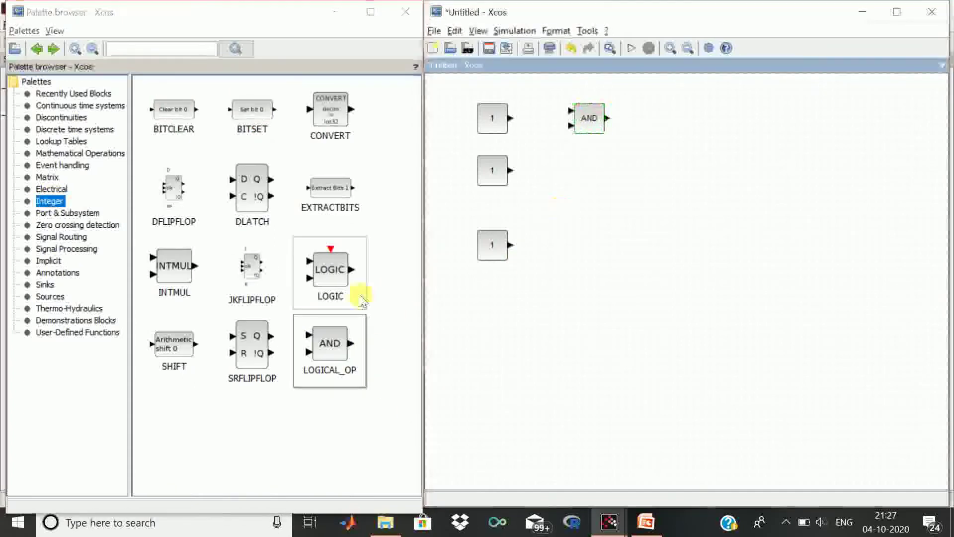
drag(320, 342, 592, 168)
click(650, 228)
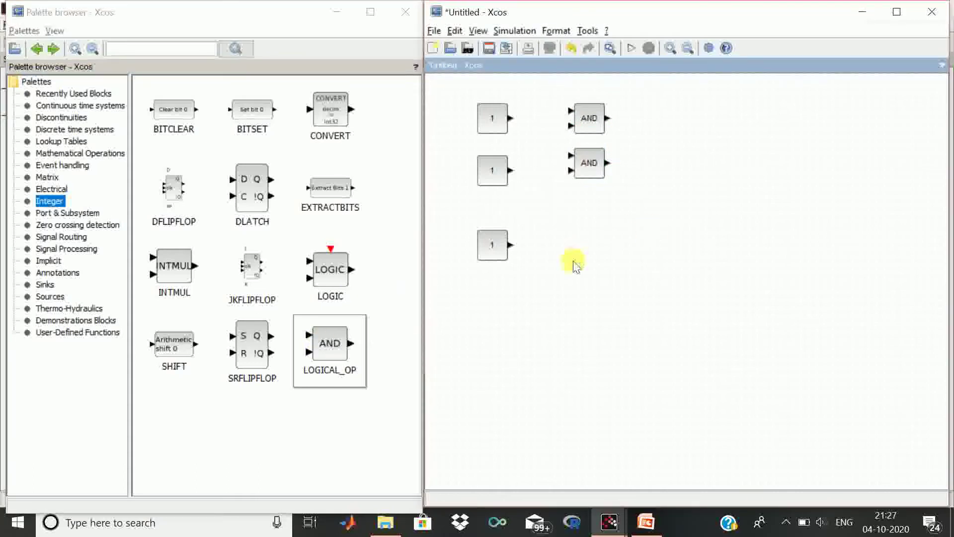
drag(328, 348, 730, 118)
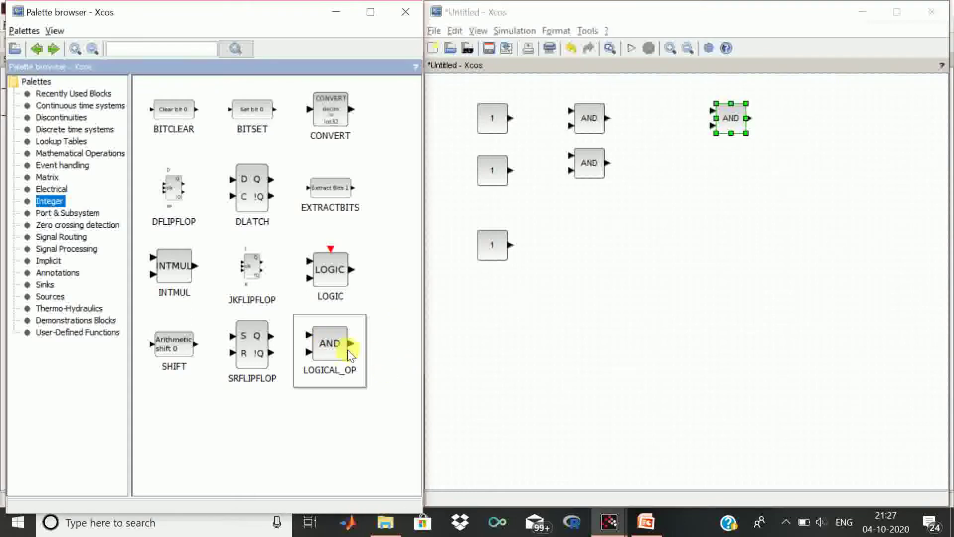
drag(352, 347, 734, 172)
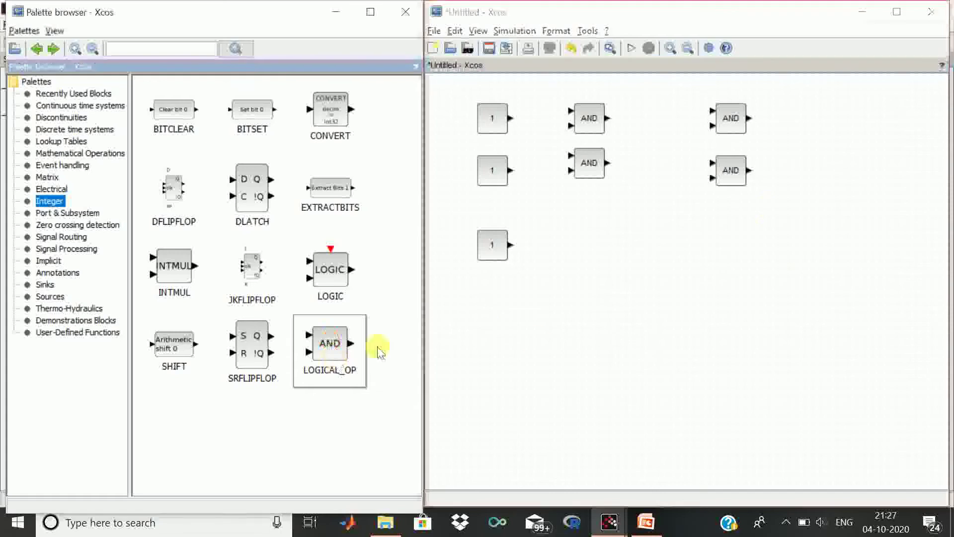
drag(350, 345, 808, 275)
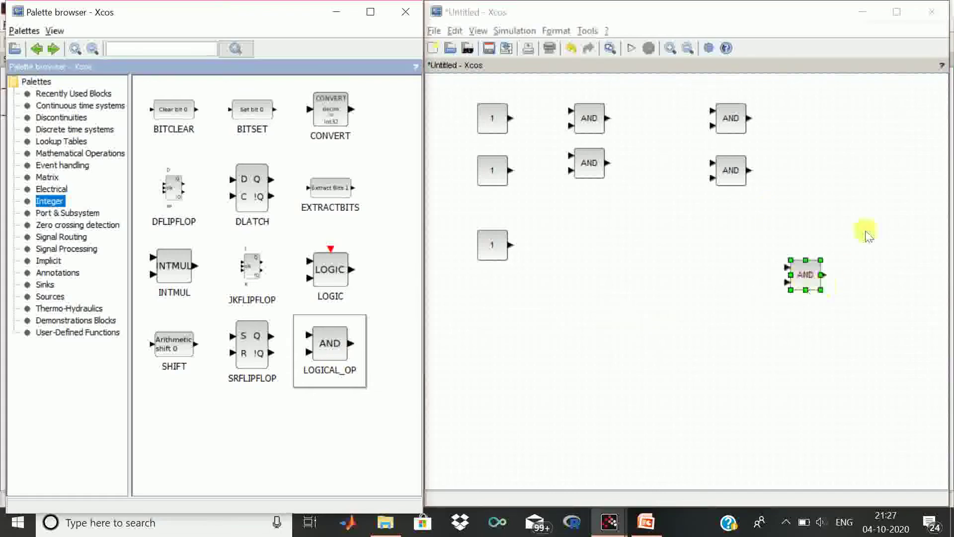
click(888, 293)
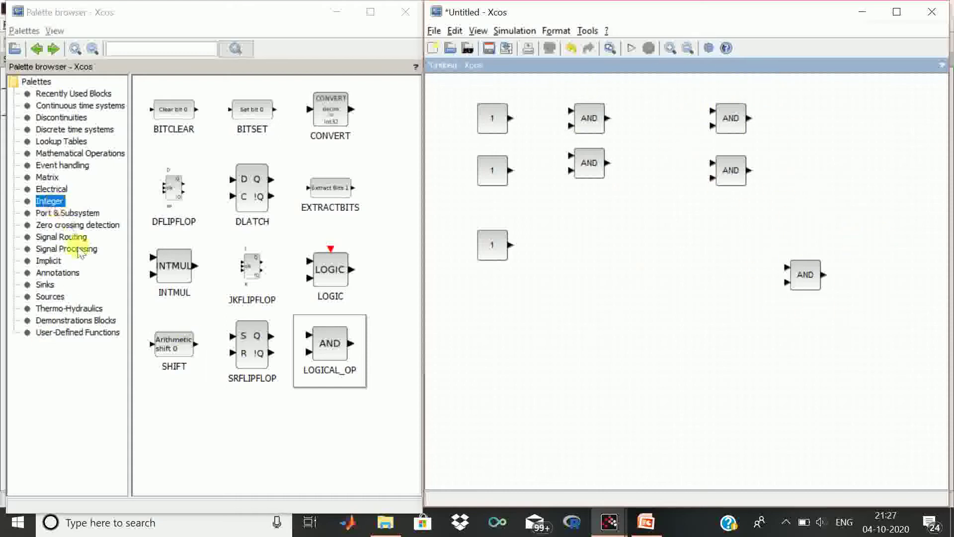
Add a CMSCOPE block at the diagram's right side and a CLOCK_c block directly above it
click(43, 284)
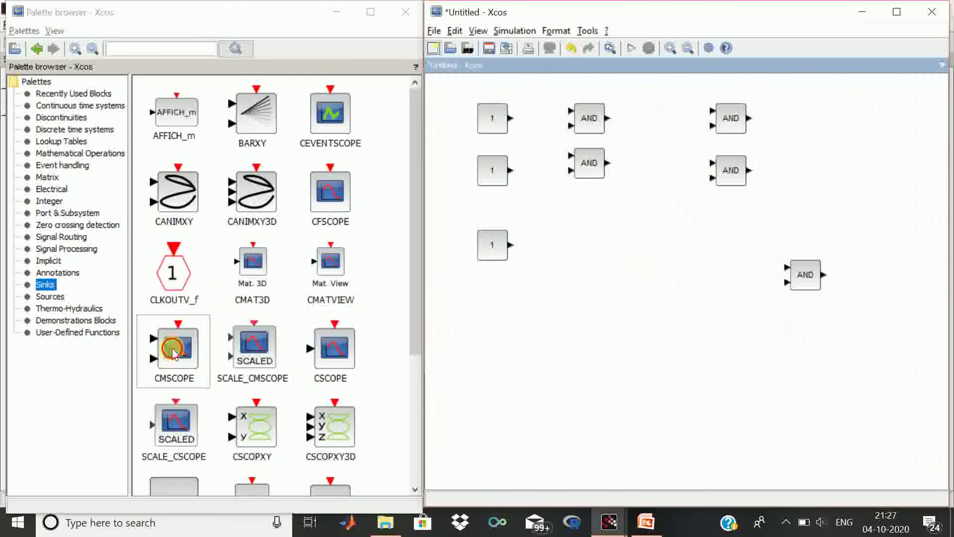
drag(174, 352, 894, 217)
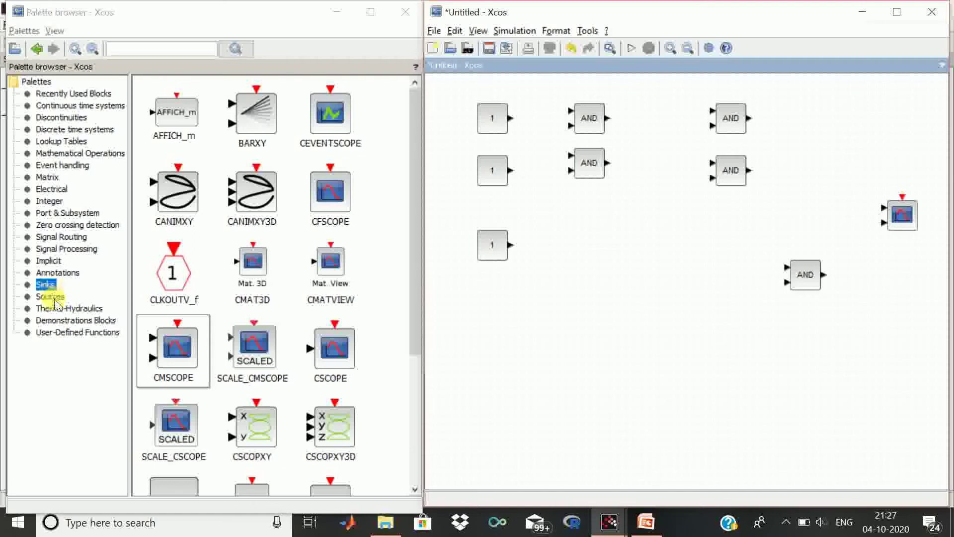
click(52, 296)
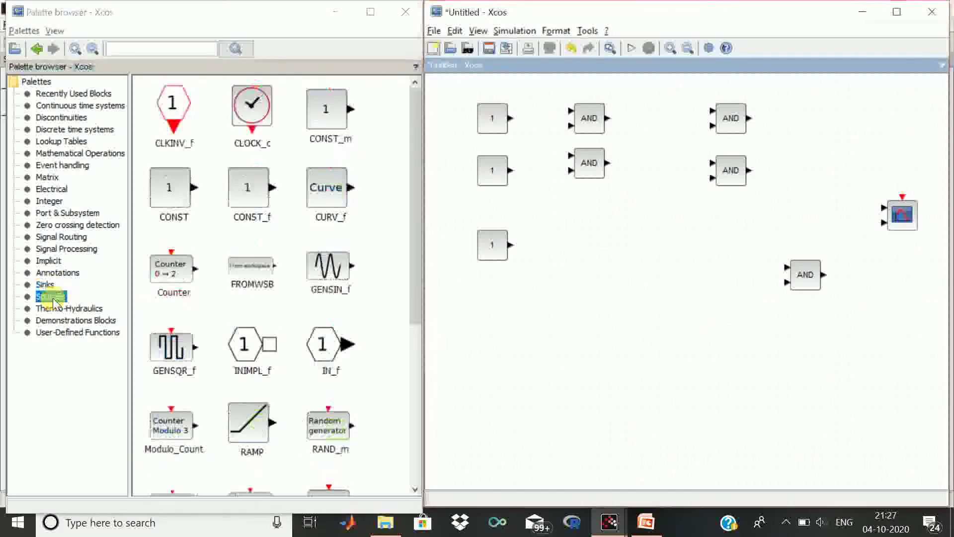
click(251, 113)
drag(251, 114, 879, 140)
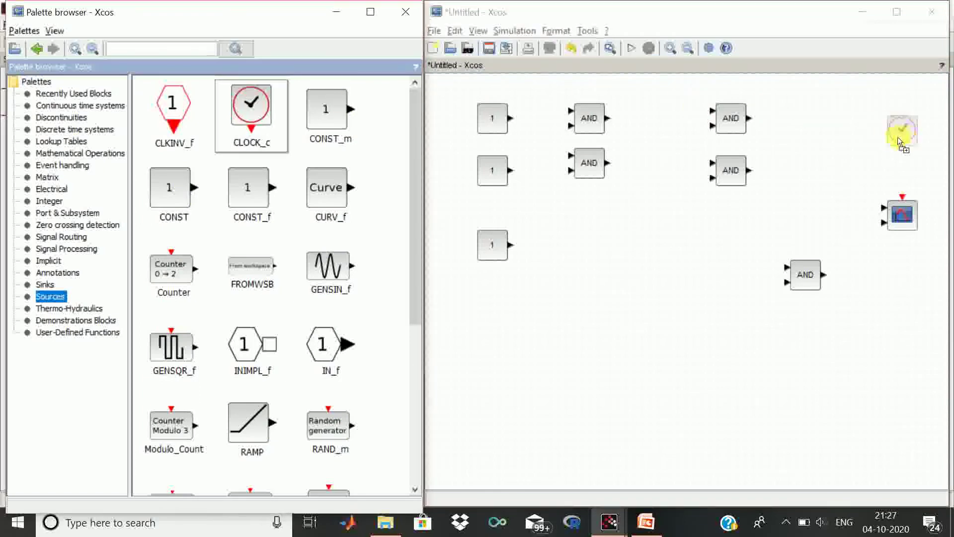
drag(893, 138, 893, 139)
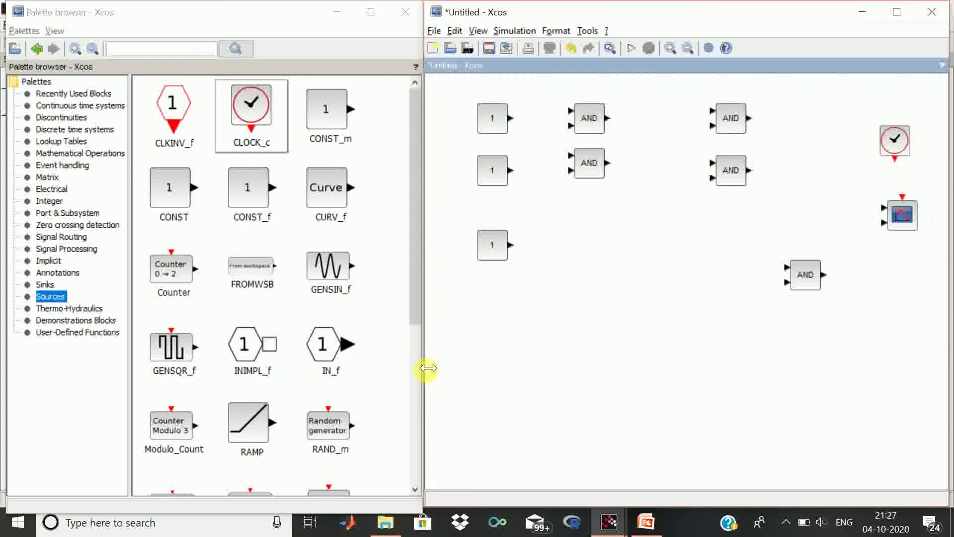
Widen the diagram window and set the operator code of both top-row LOGICAL_OP blocks to 4 (XOR)
drag(427, 368, 372, 373)
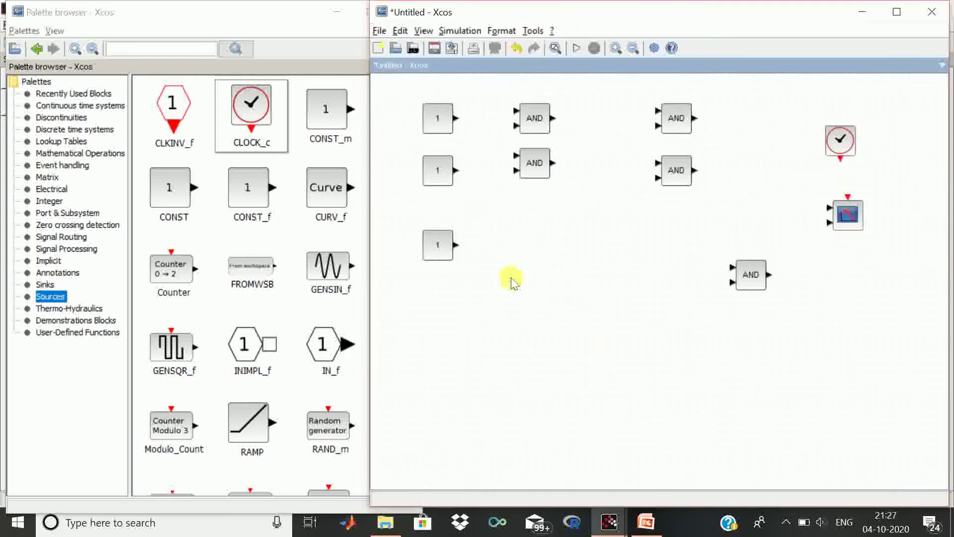
double_click(537, 121)
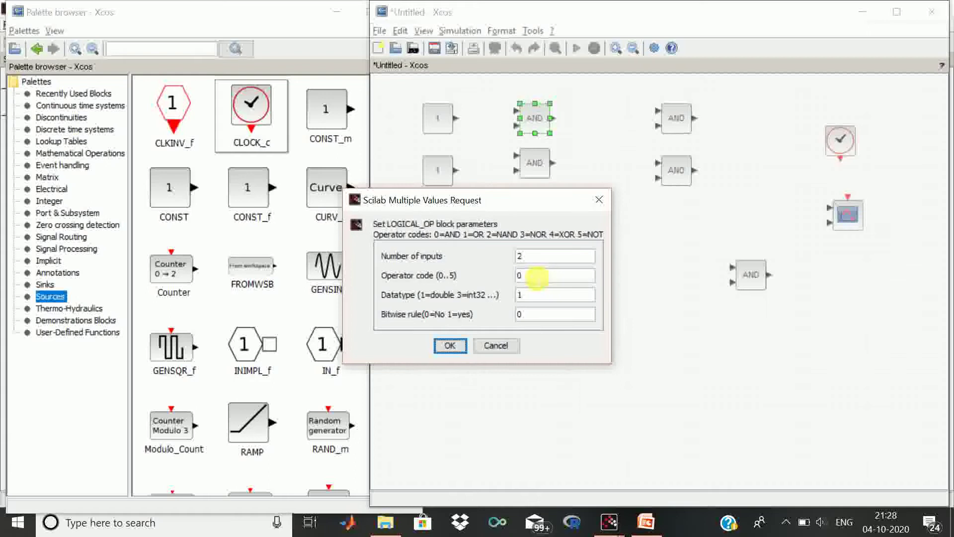
double_click(526, 278)
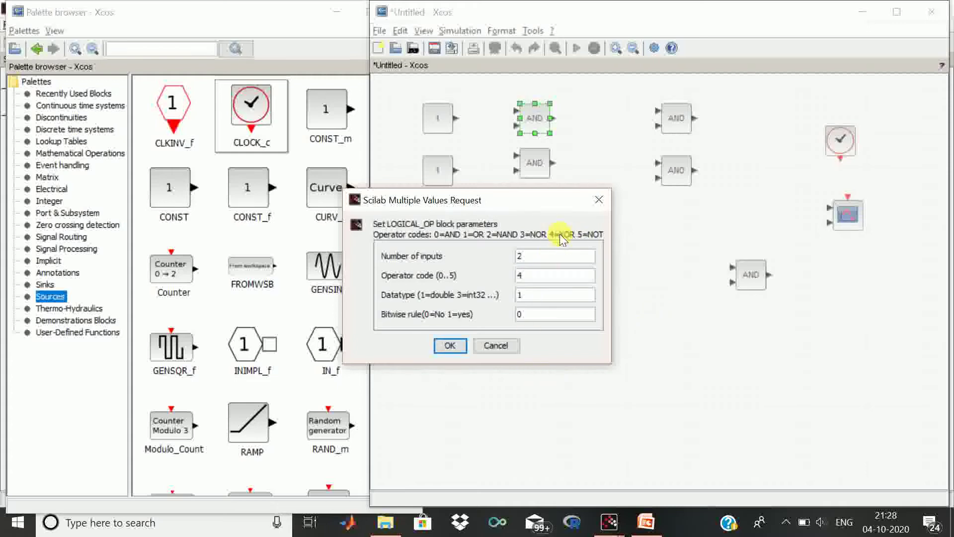
click(450, 345)
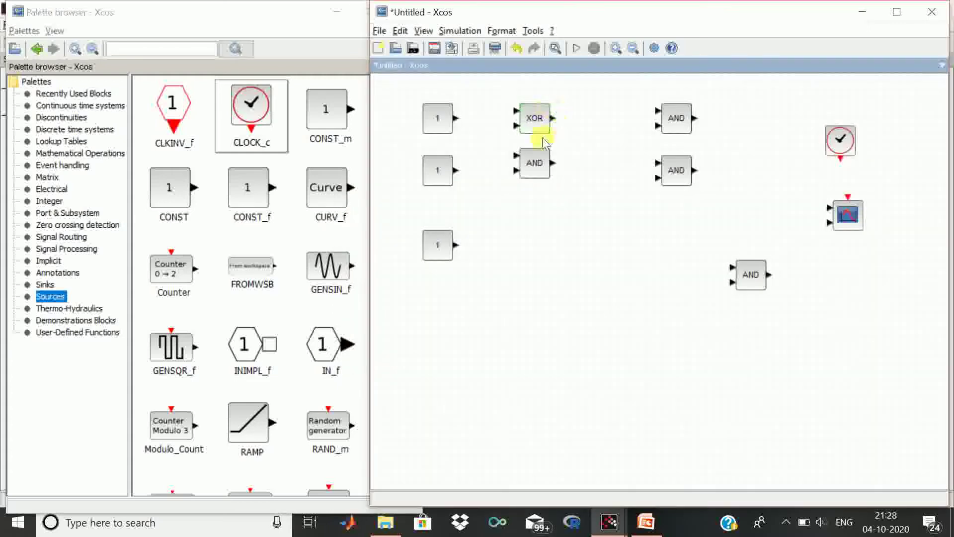
click(690, 126)
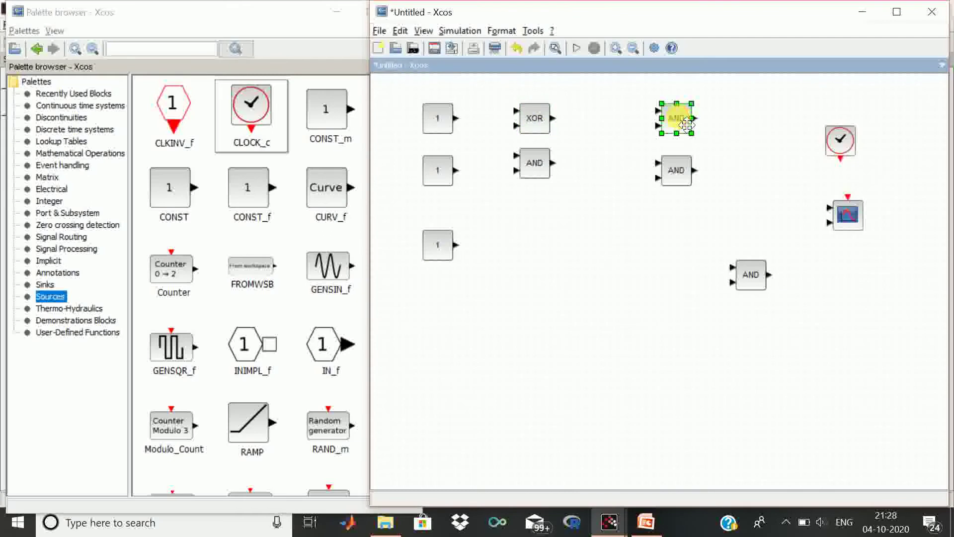
double_click(686, 125)
double_click(521, 275)
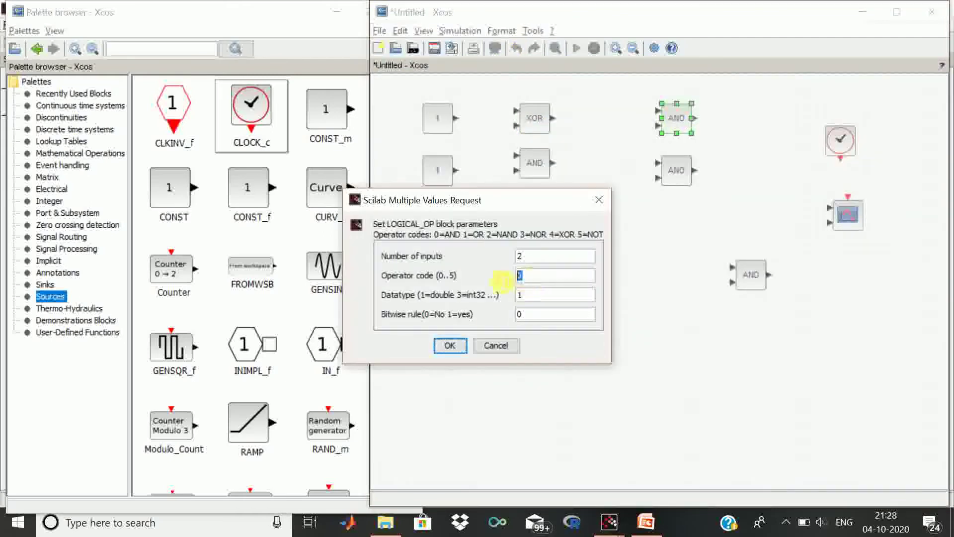
text(4)
click(449, 346)
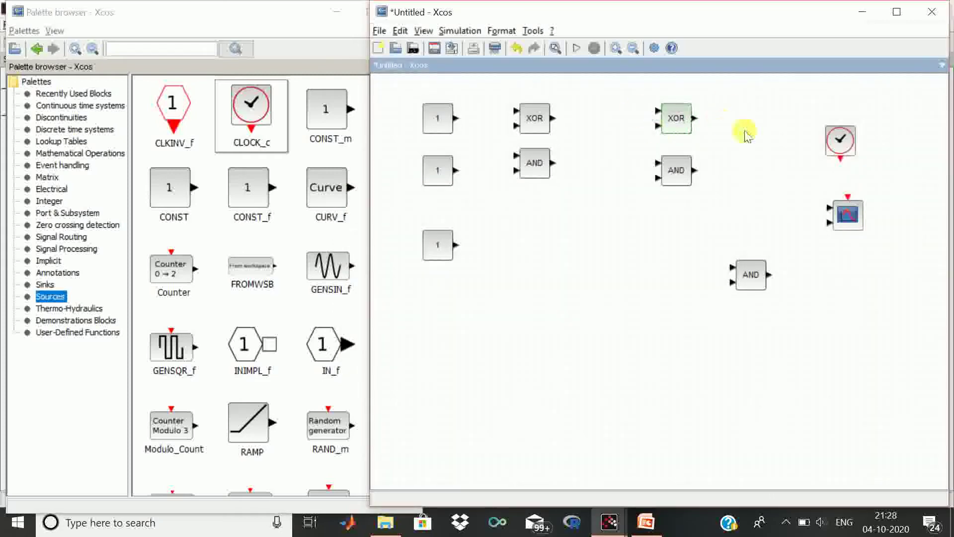
Lower the left AND block into line with the right one and set the lowest LOGICAL_OP block's operator code to 1 (OR)
click(532, 166)
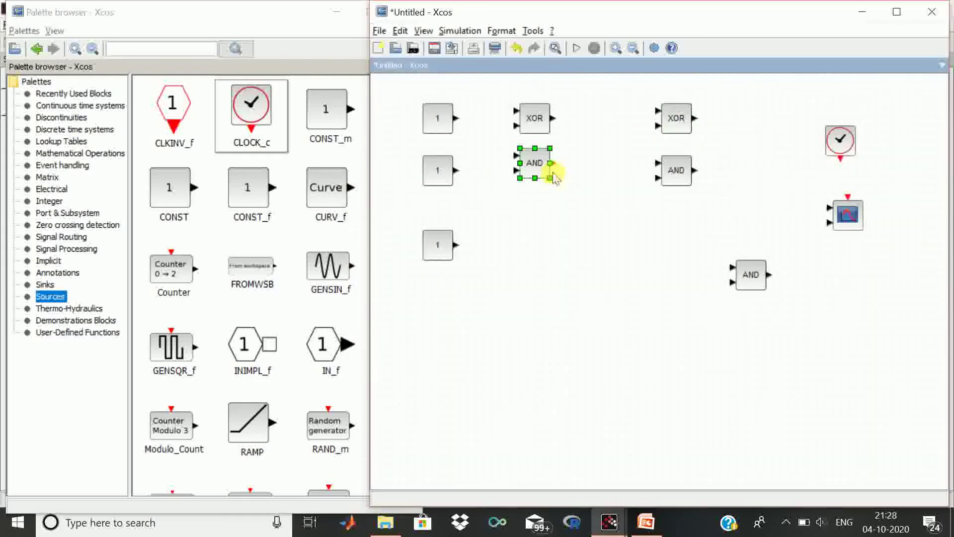
drag(555, 178, 555, 185)
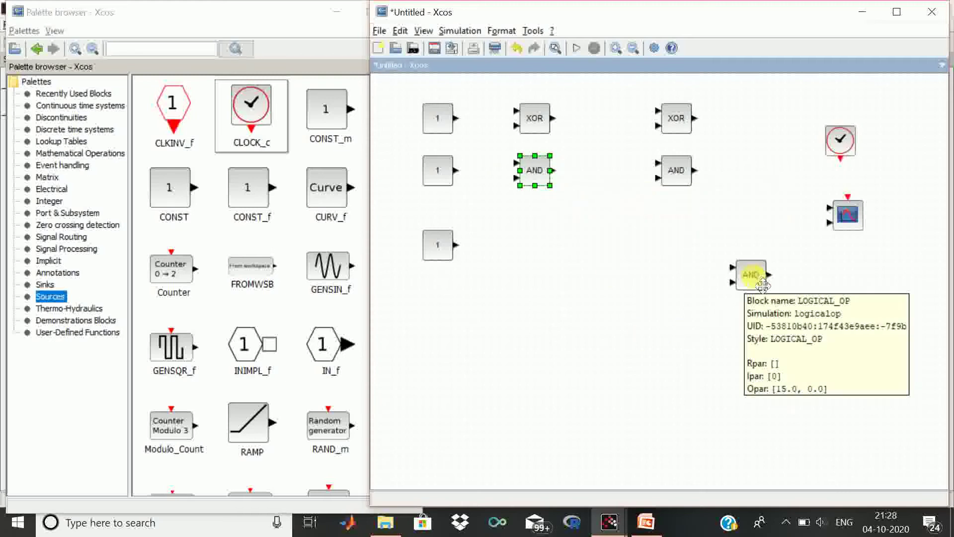
double_click(752, 275)
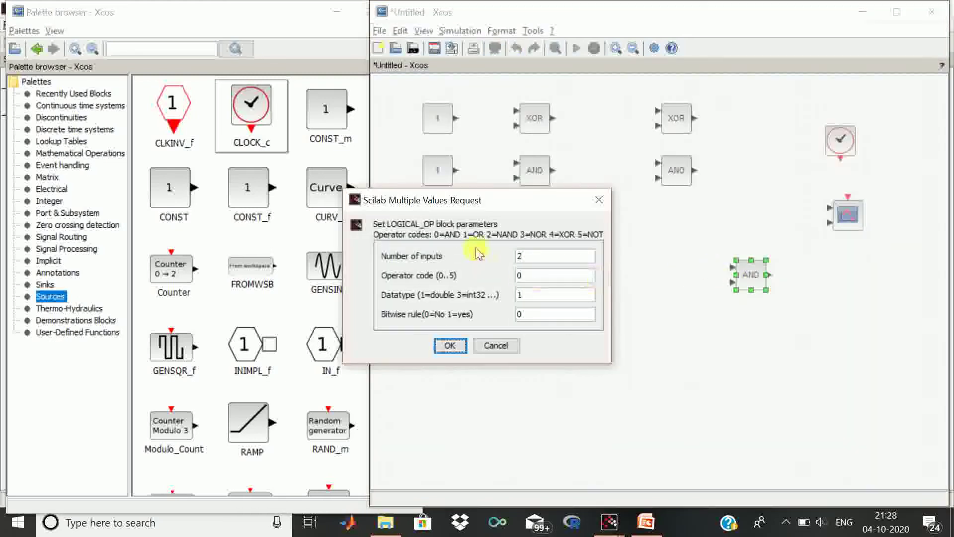
drag(533, 280, 511, 275)
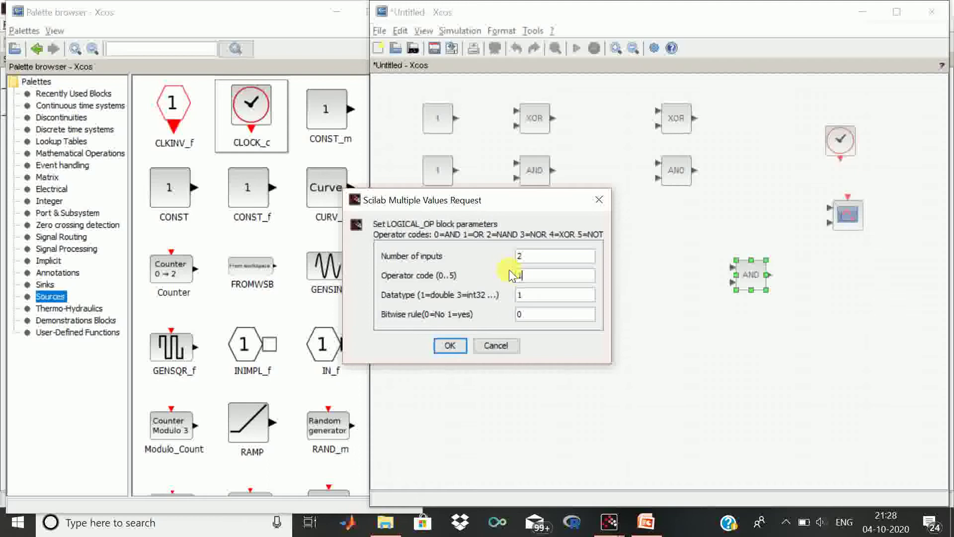
click(450, 345)
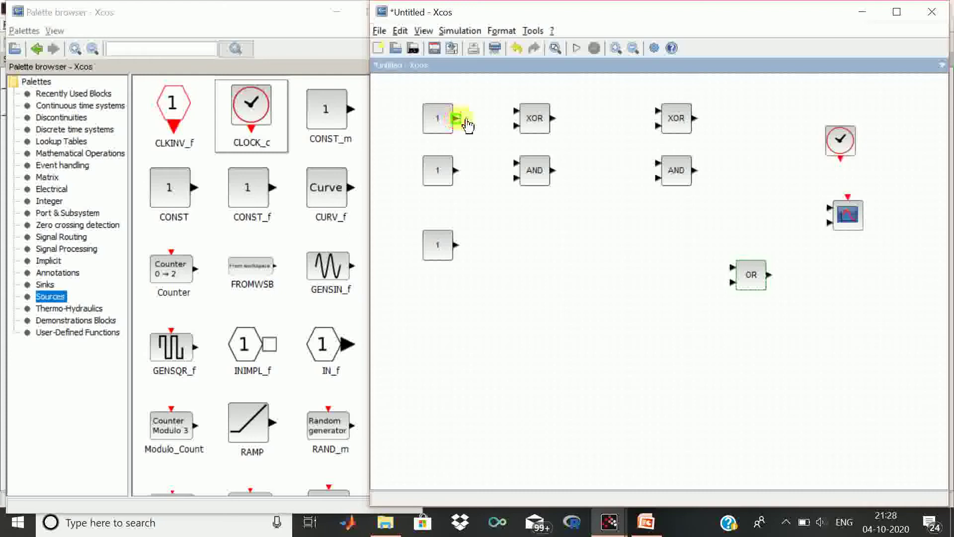
Connect the top constant to the left XOR's upper input and the second constant, nudged up, to the left AND's upper input
drag(467, 120, 527, 113)
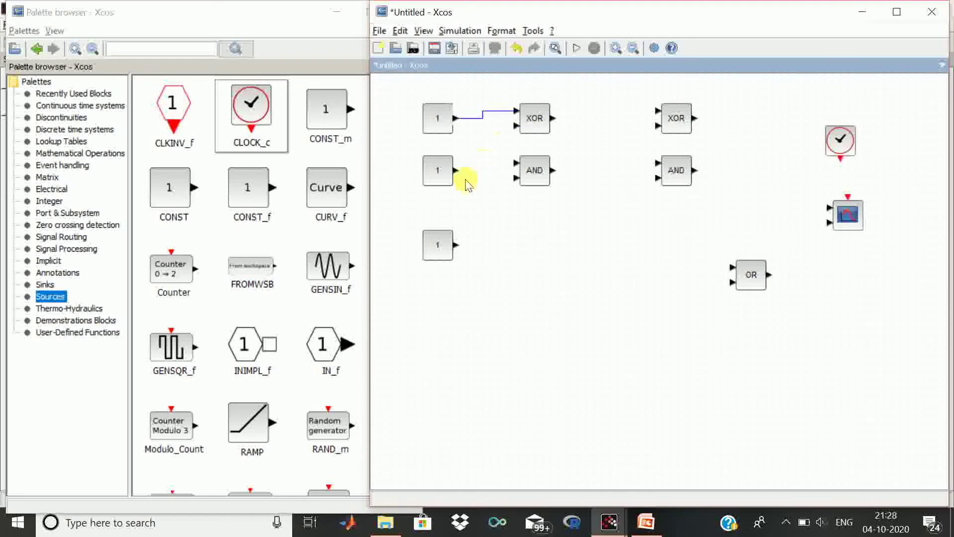
drag(406, 145, 480, 194)
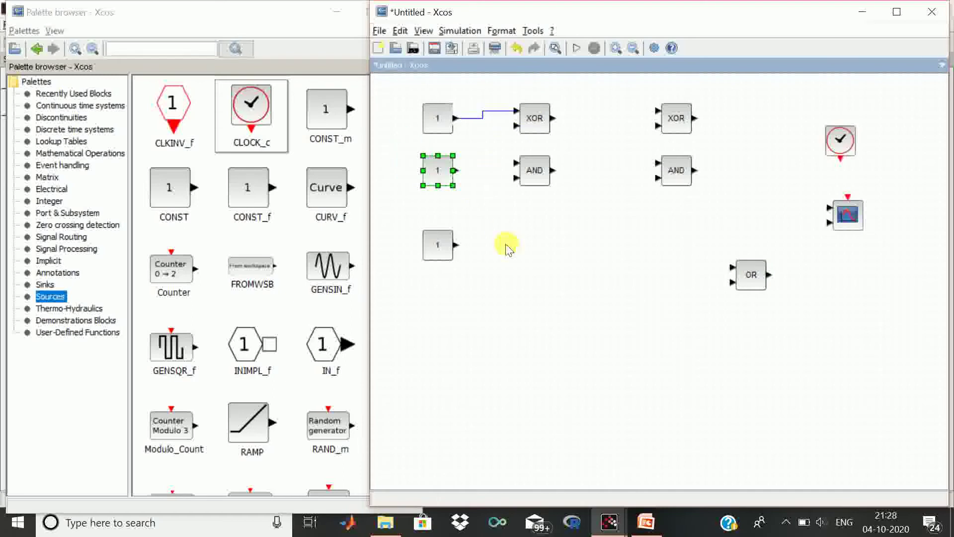
key(Up)
click(506, 249)
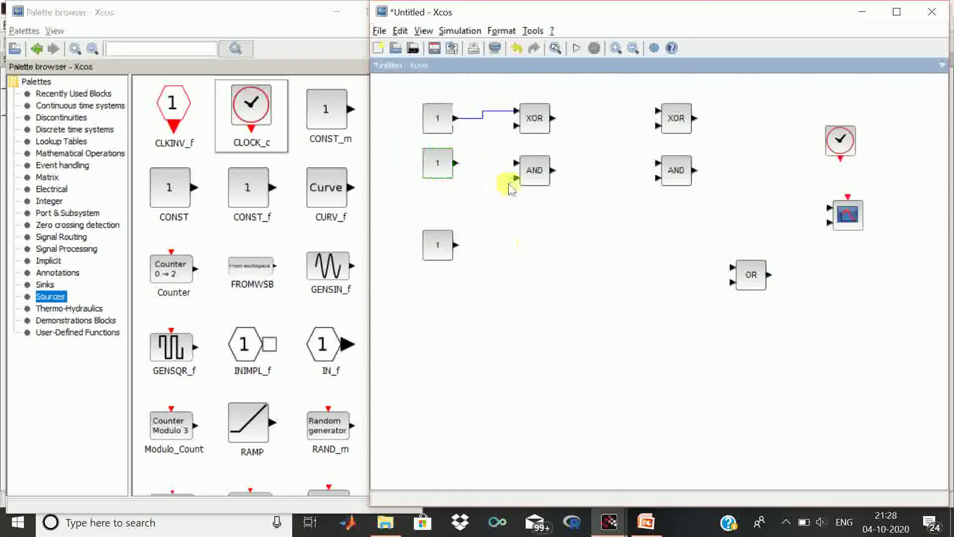
drag(455, 163, 516, 163)
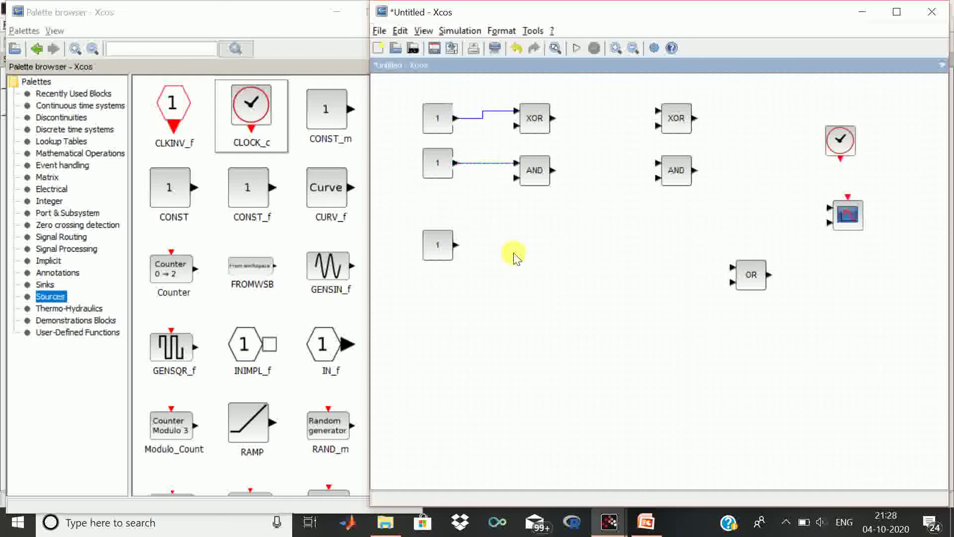
Branch the top constant's link to the lower input of the left AND block
click(492, 152)
drag(500, 111, 489, 170)
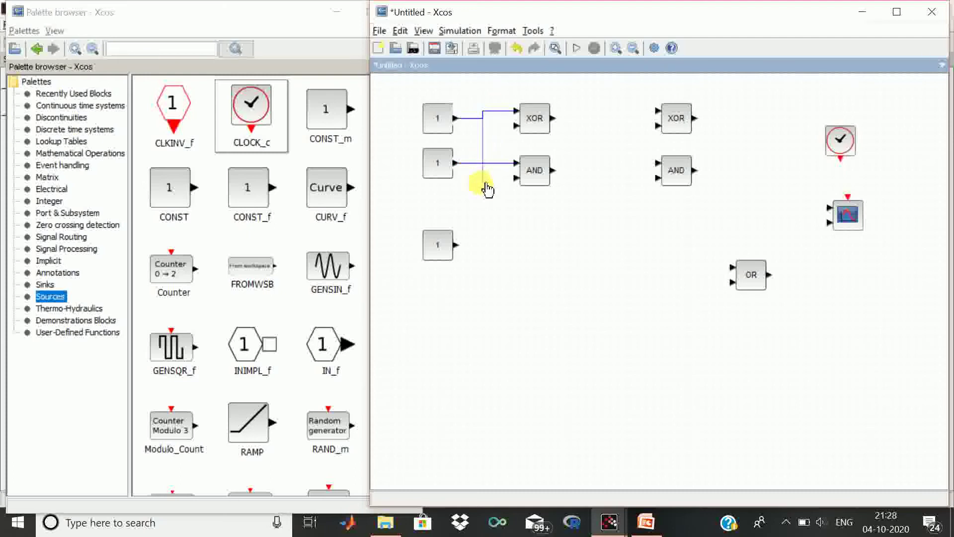
mouse_move(483, 166)
mouse_down()
mouse_move(506, 187)
mouse_move(517, 178)
mouse_up()
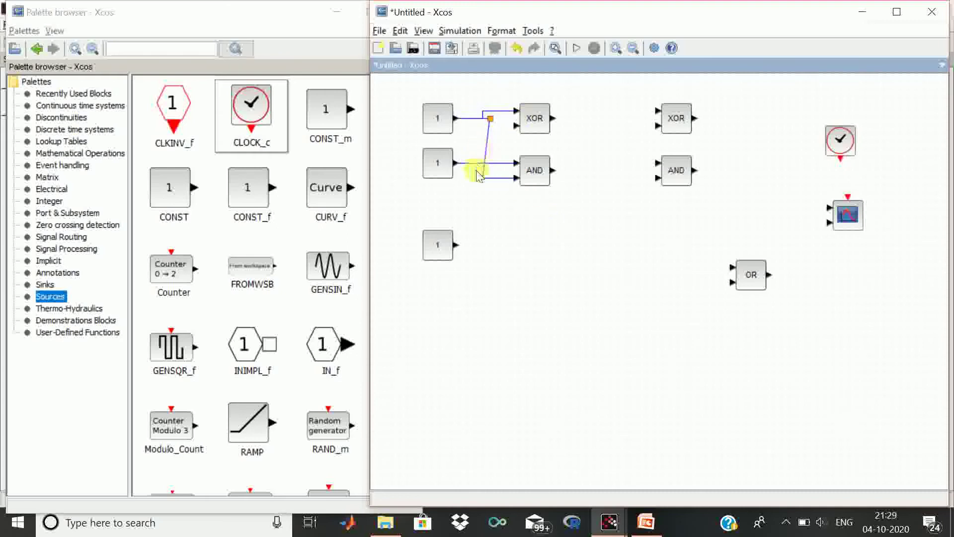
click(505, 190)
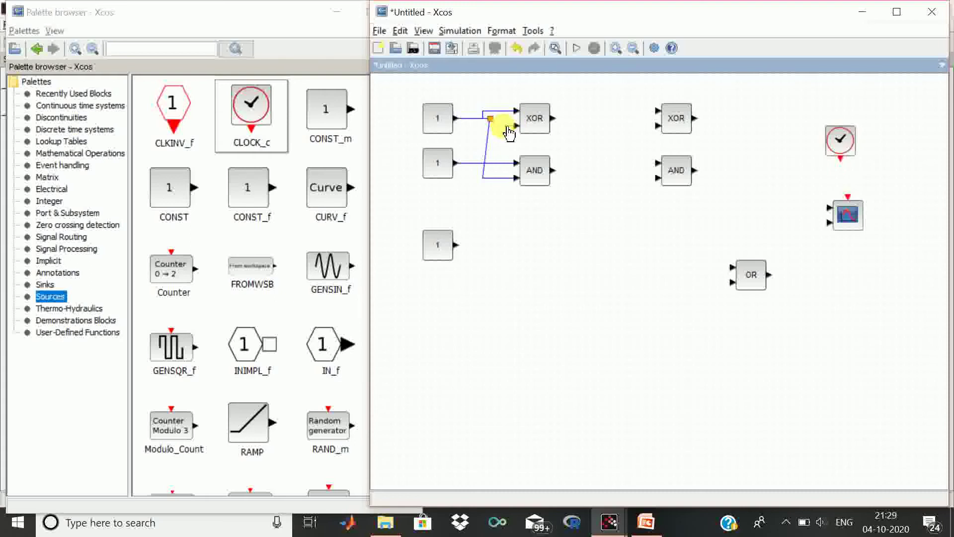
Branch the second constant's link to the lower input of the left XOR block
drag(507, 154, 512, 165)
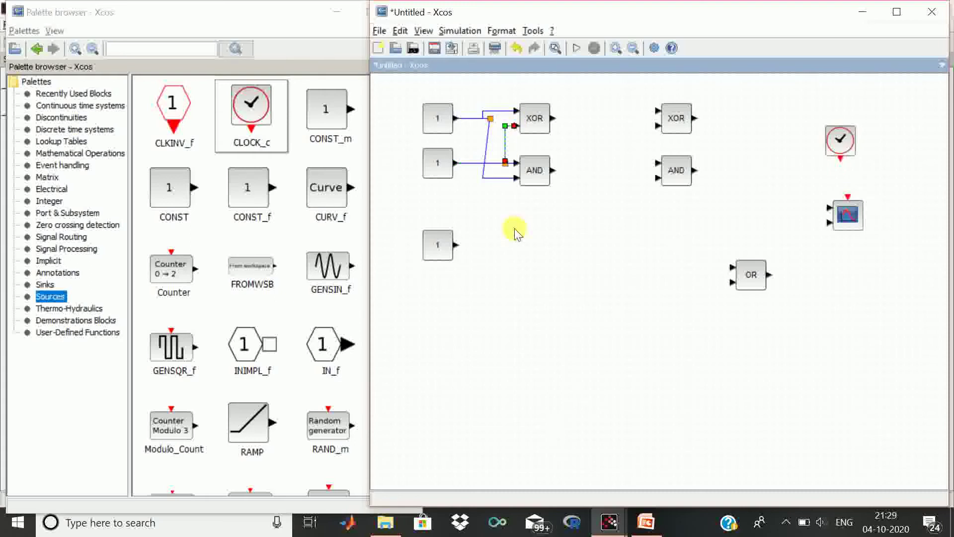
click(617, 245)
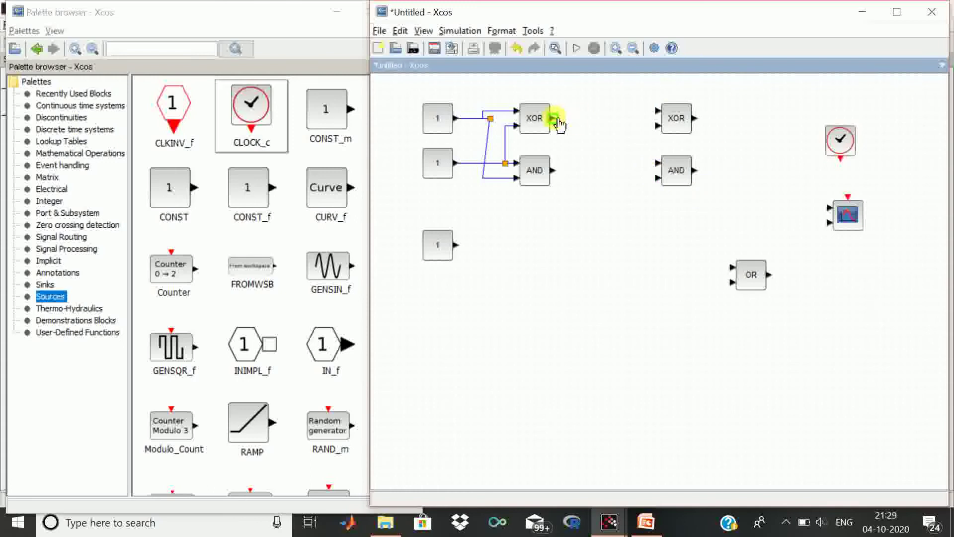
Connect the left XOR's output to the right XOR's upper input and branch that link to the right AND's upper input
drag(558, 121, 608, 115)
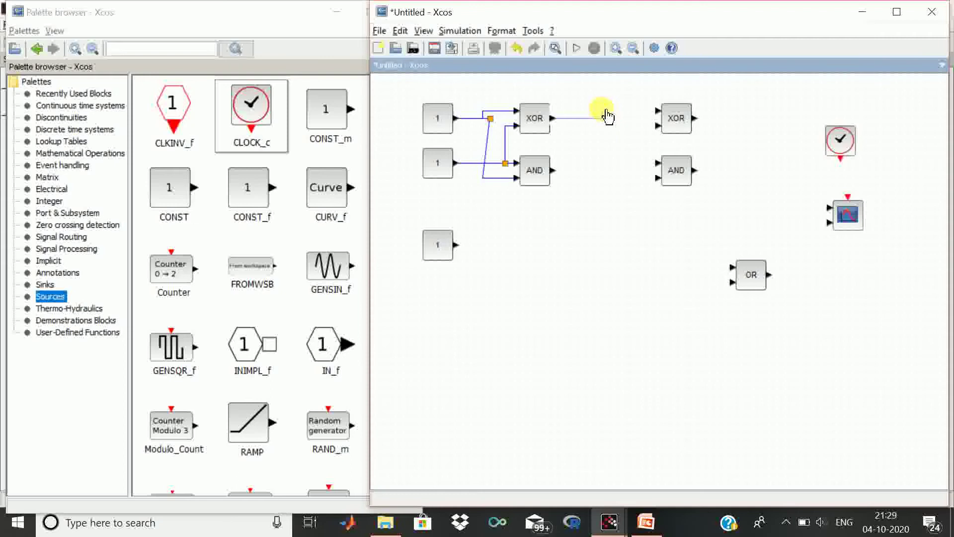
click(661, 110)
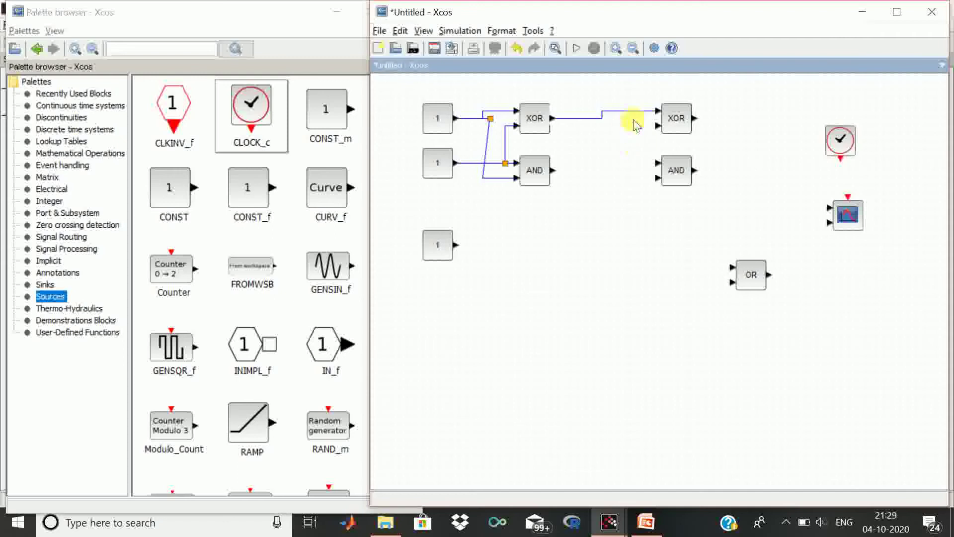
drag(641, 118, 617, 169)
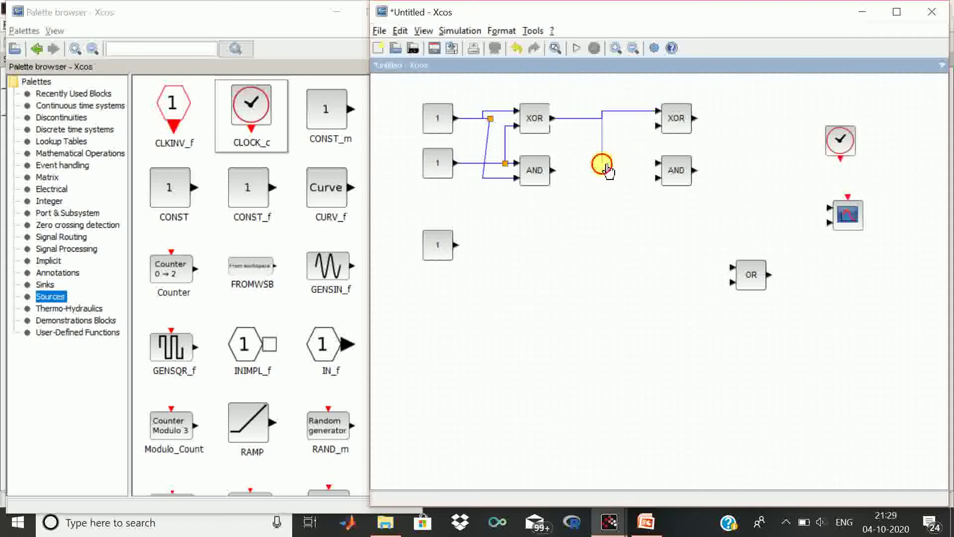
drag(603, 169, 659, 163)
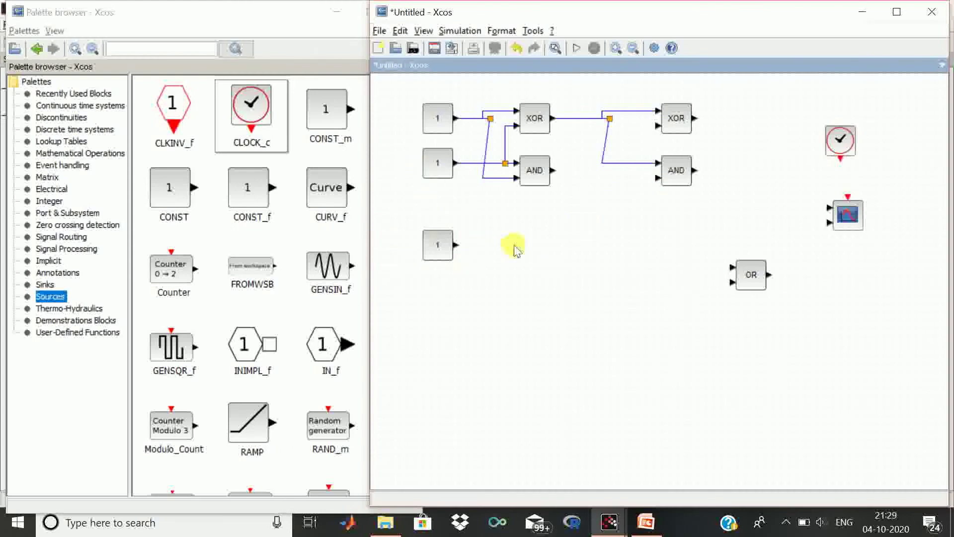
Connect the third constant to the right XOR's lower input and branch that link to the right AND's lower input
drag(461, 246, 659, 126)
drag(631, 188, 657, 178)
click(676, 211)
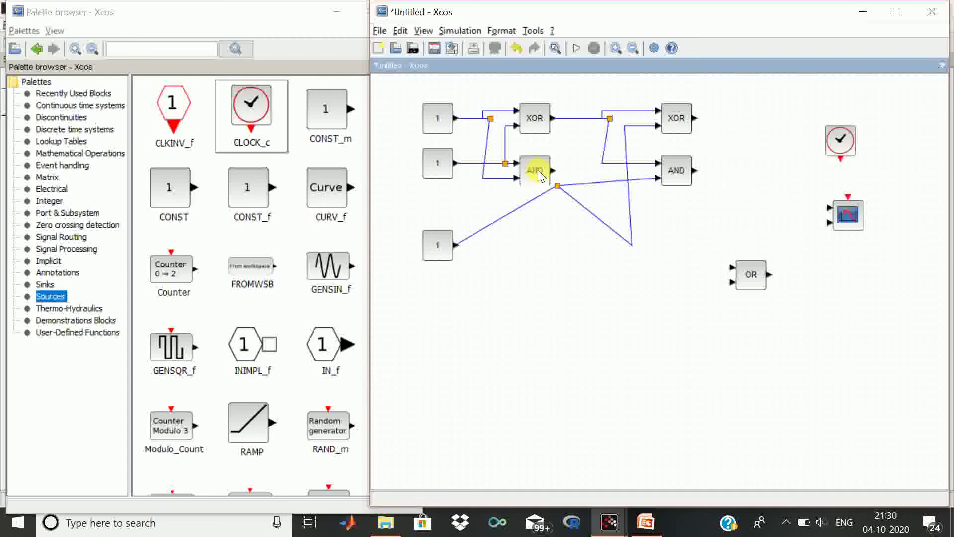
Connect the right AND's output to the OR block's upper input and the left AND's output to its lower input
click(715, 177)
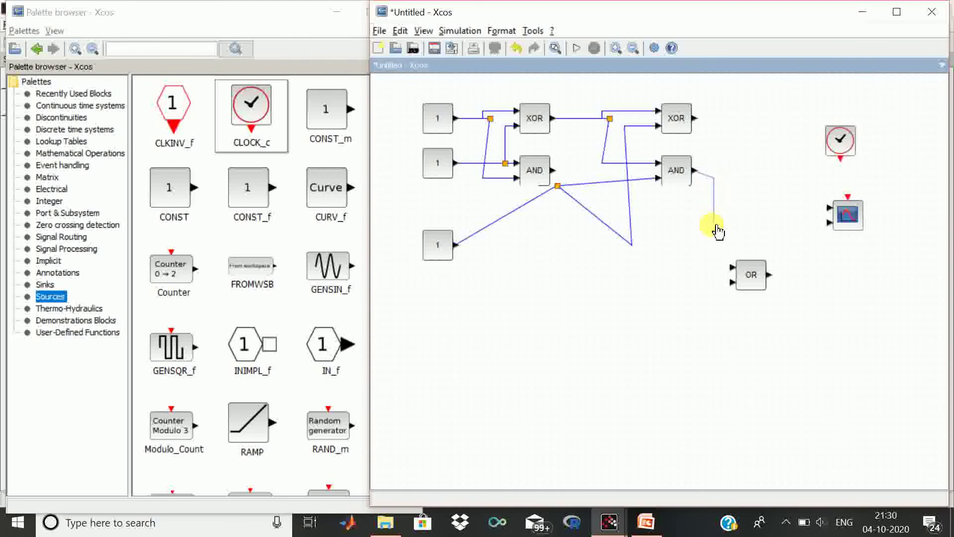
click(734, 269)
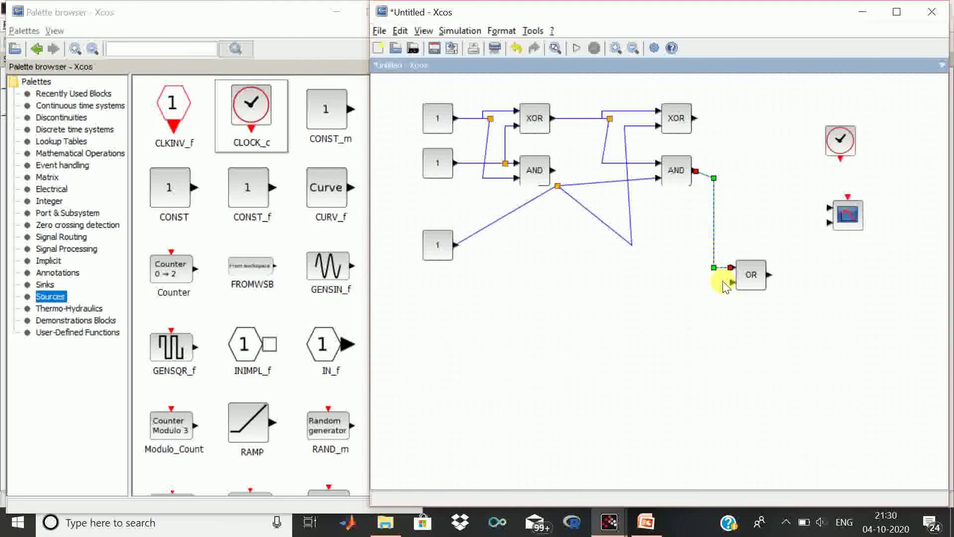
click(726, 287)
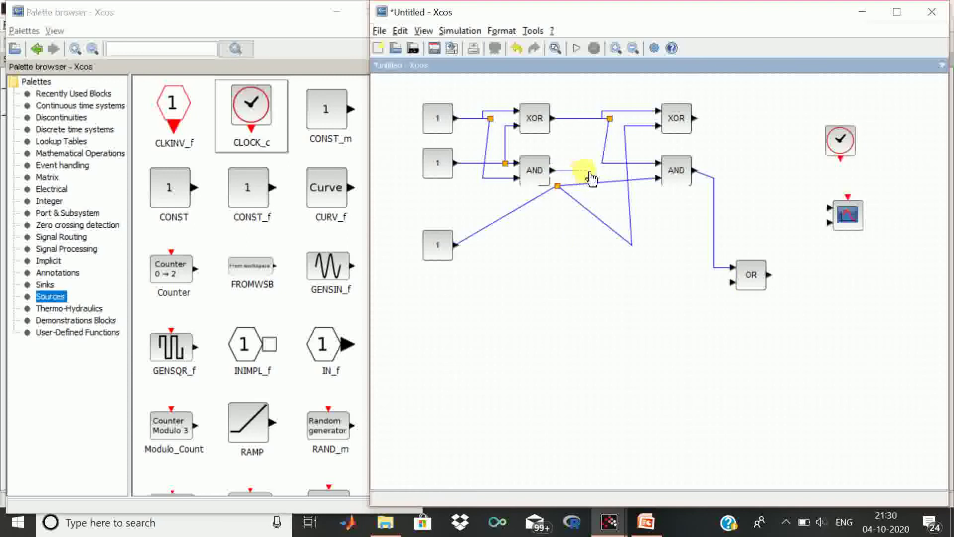
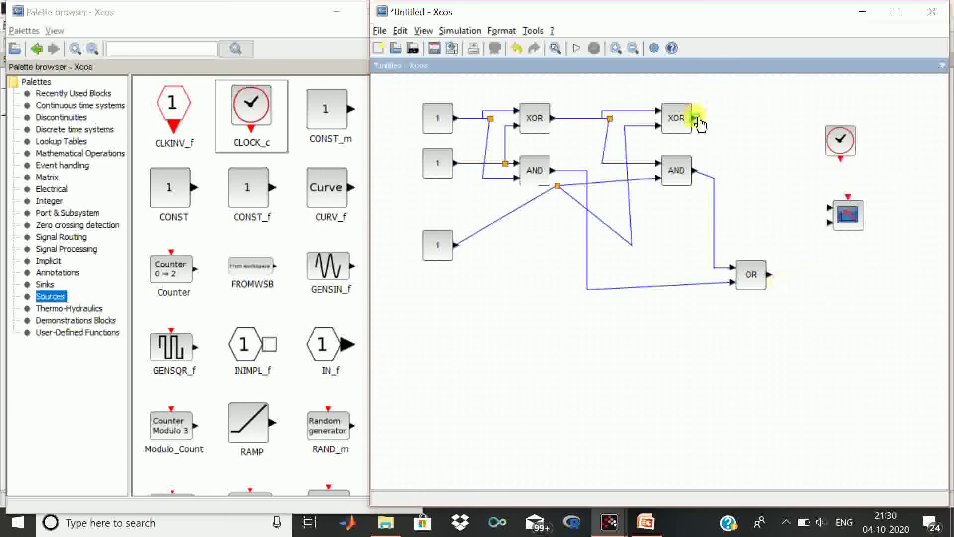
Connect the right XOR to the scope's upper input, the OR block to its lower input, and the clock to its event input
drag(698, 125, 767, 115)
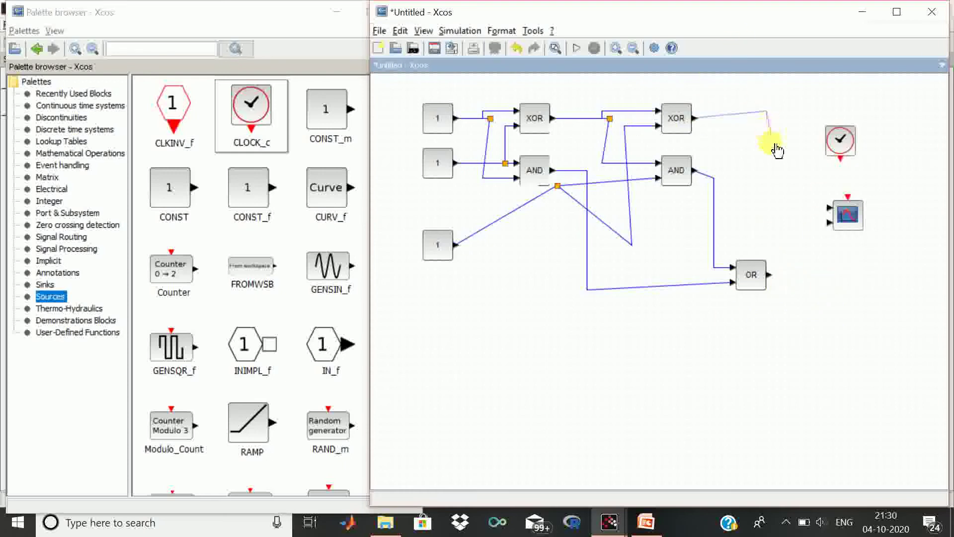
drag(776, 213, 831, 207)
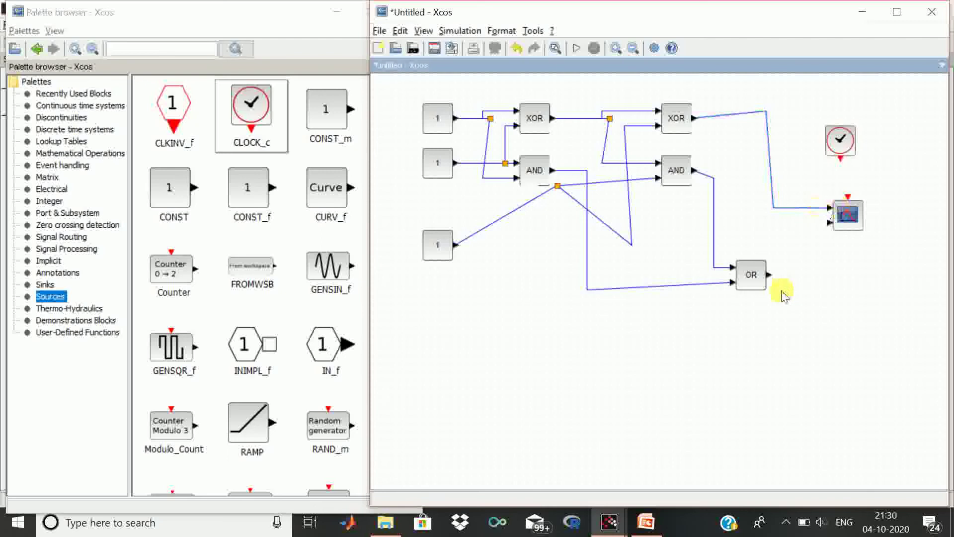
drag(774, 276, 831, 223)
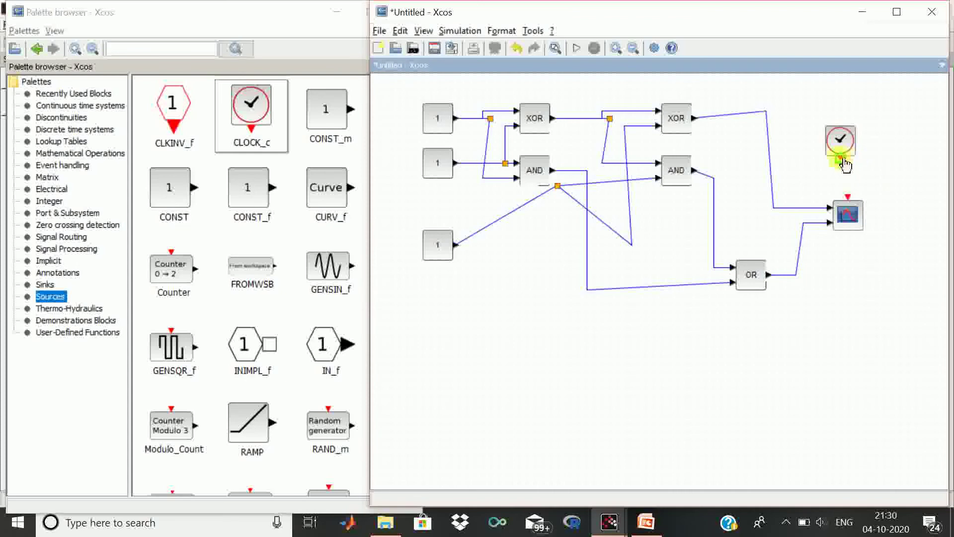
drag(845, 171, 847, 198)
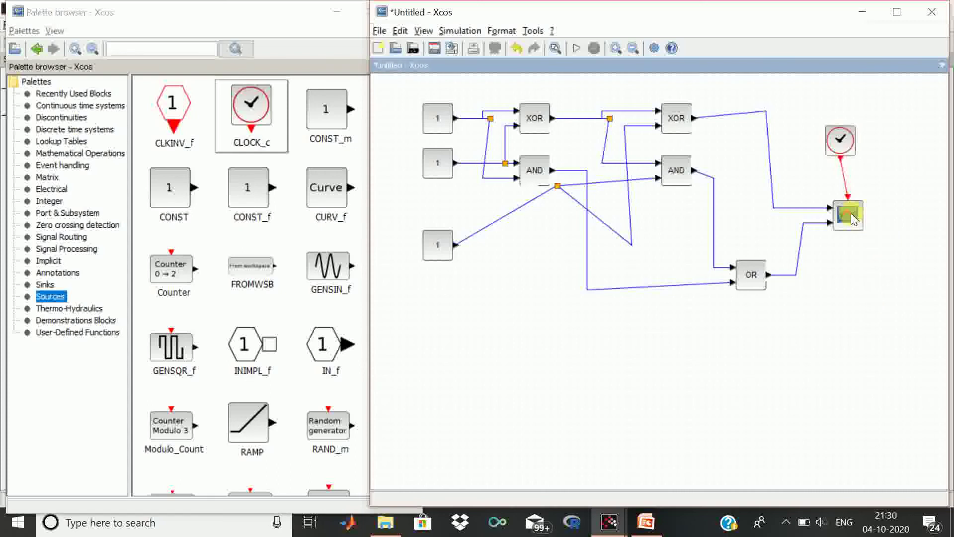
Set the scope's Ymin vector to 0 0 and its Ymax vector to 1 1
double_click(847, 215)
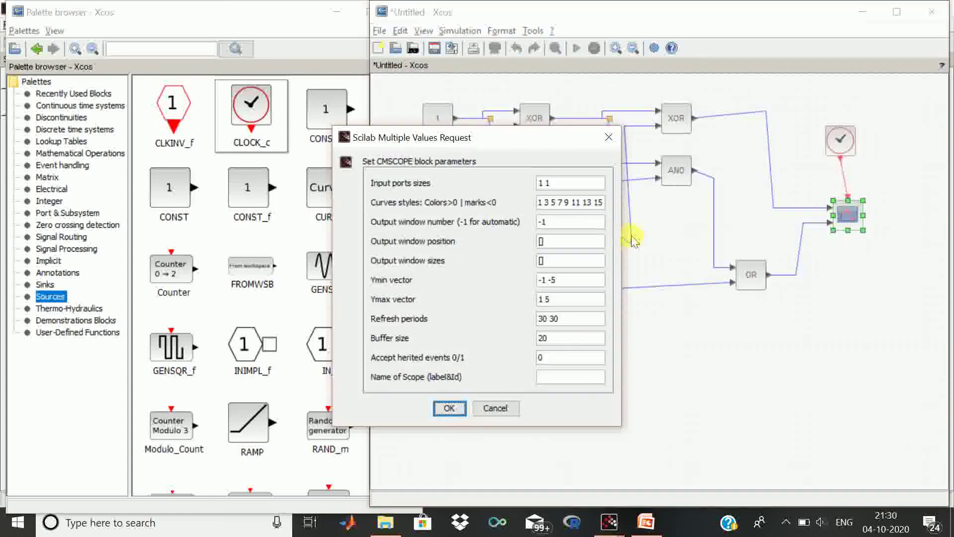
drag(565, 280, 537, 281)
text(1 1)
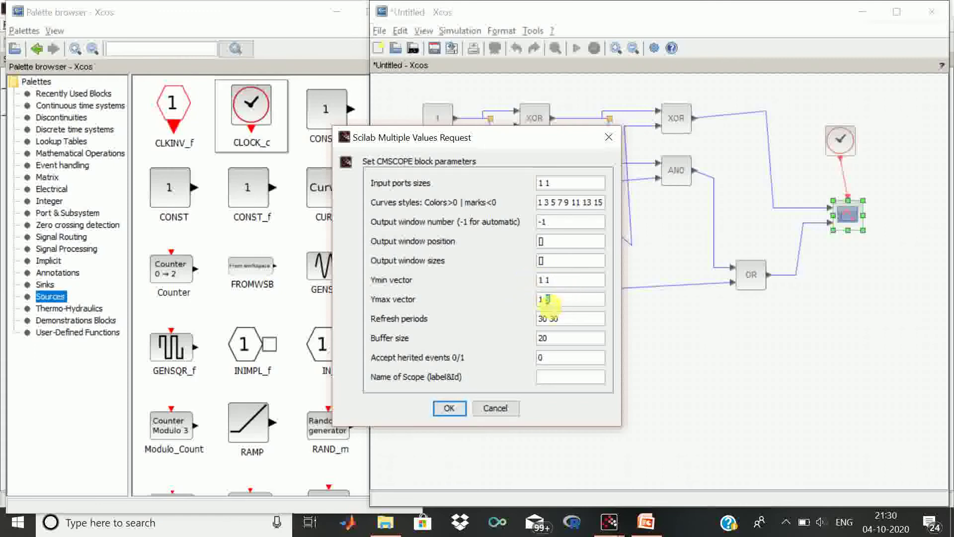
drag(567, 280, 537, 281)
text(0 0)
drag(569, 299, 547, 299)
click(492, 409)
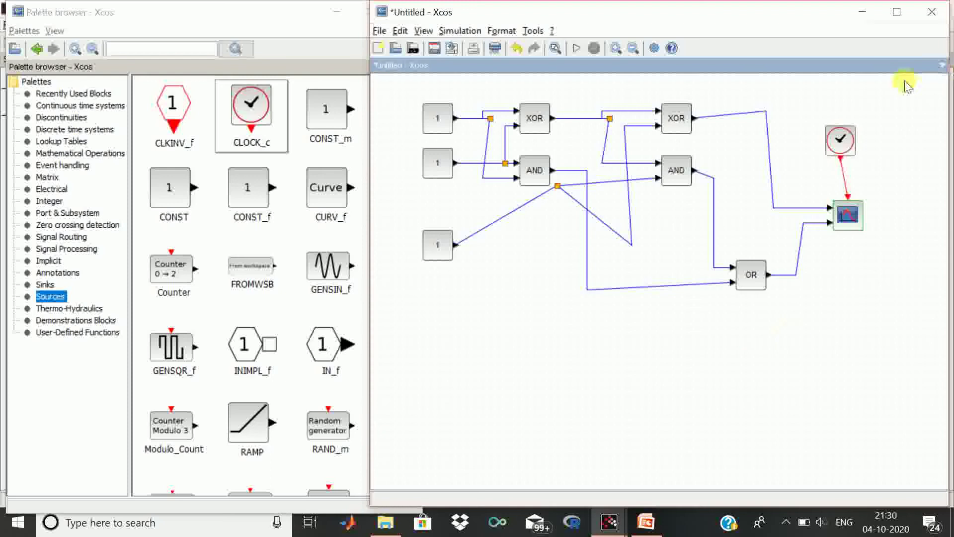
Set the clock block's initialisation time to 0
double_click(840, 140)
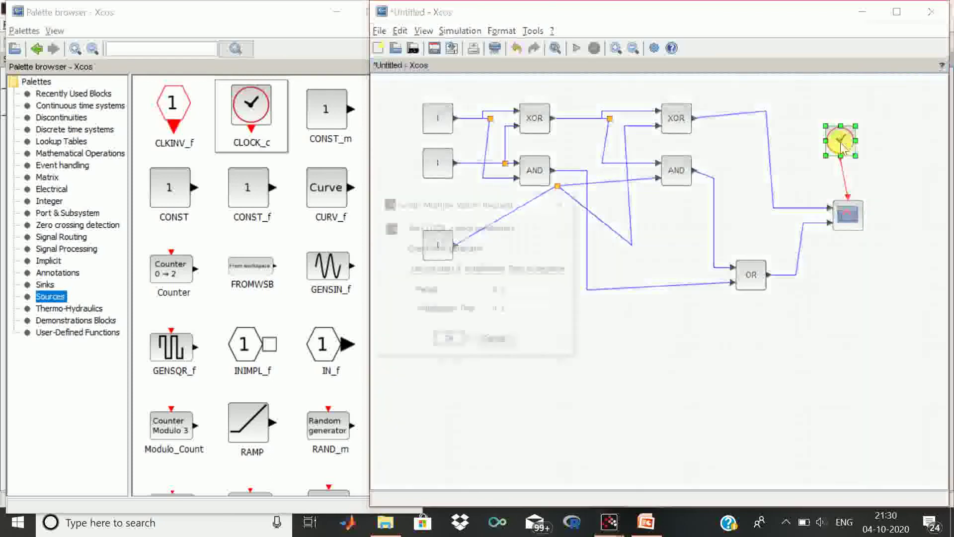
click(511, 313)
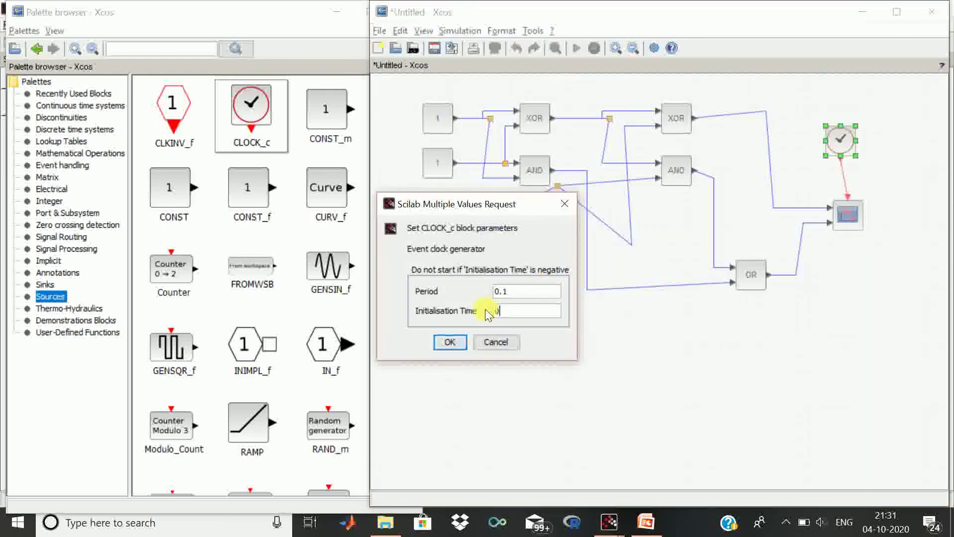
click(449, 341)
click(711, 350)
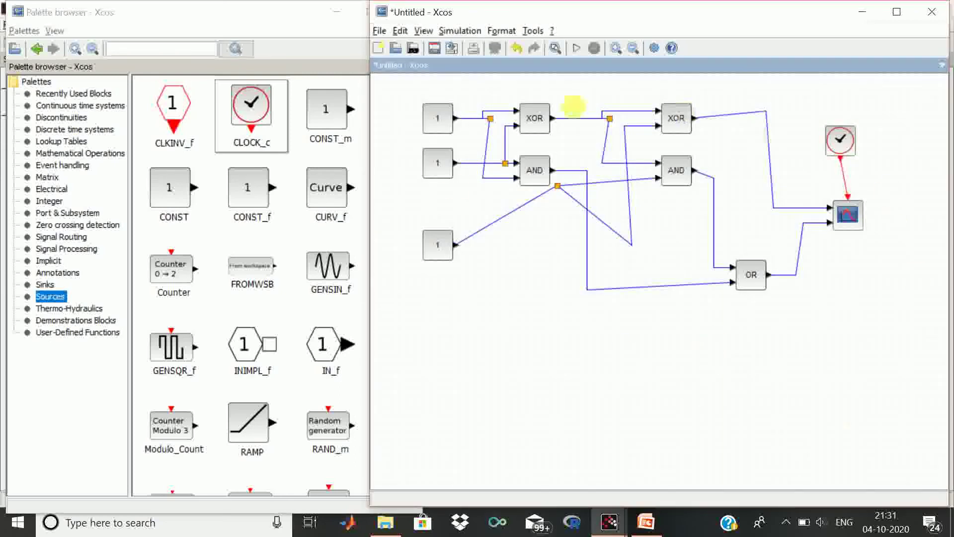
Select the whole circuit and set the link style to Optimal
drag(386, 87, 904, 354)
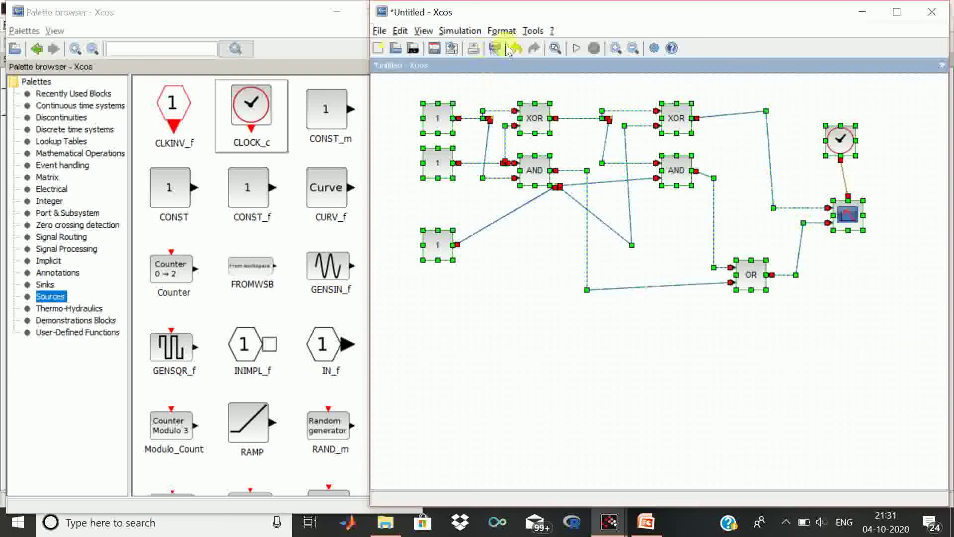
click(424, 31)
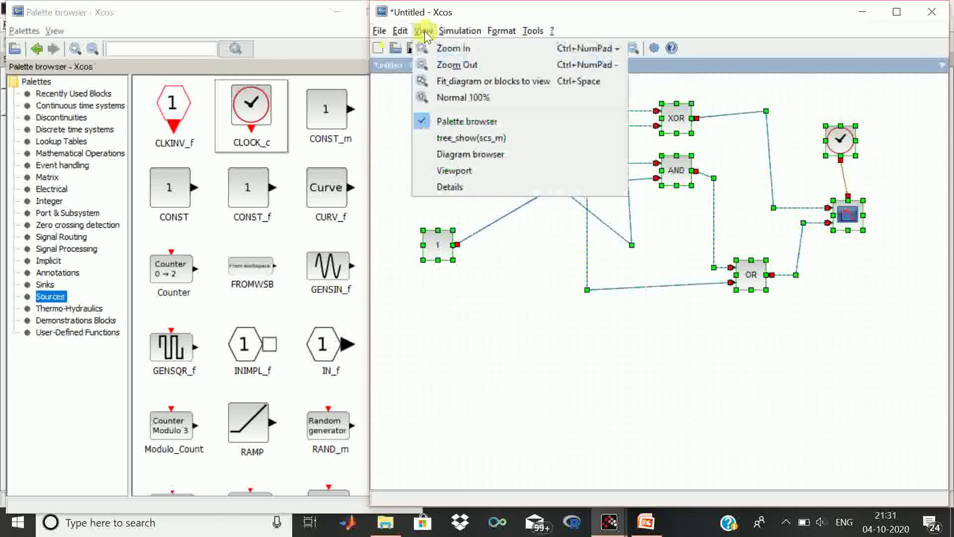
mouse_move(401, 34)
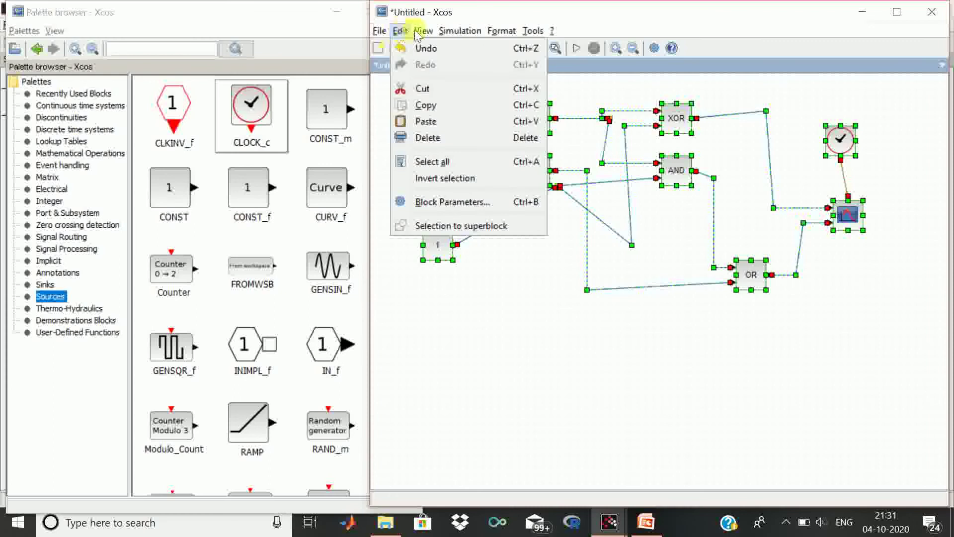
mouse_move(458, 39)
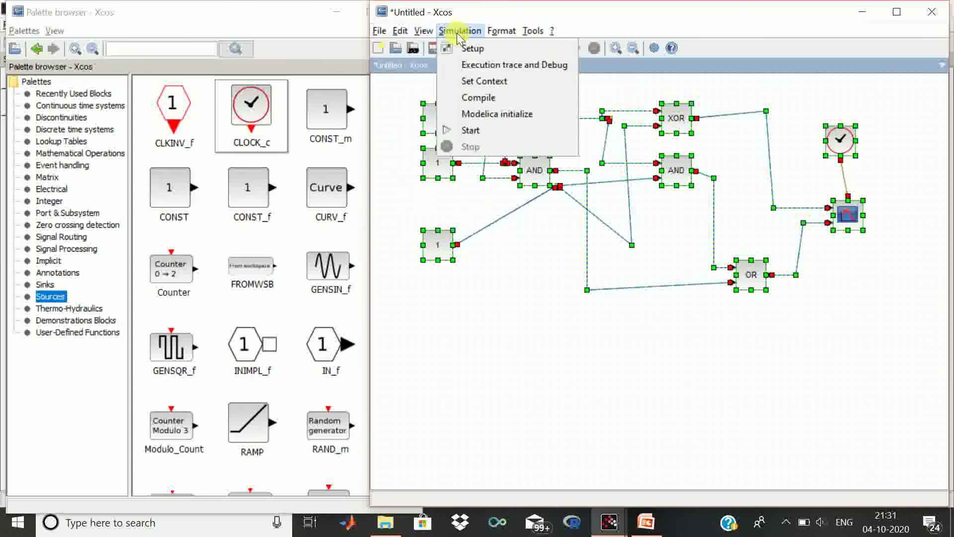
mouse_move(502, 36)
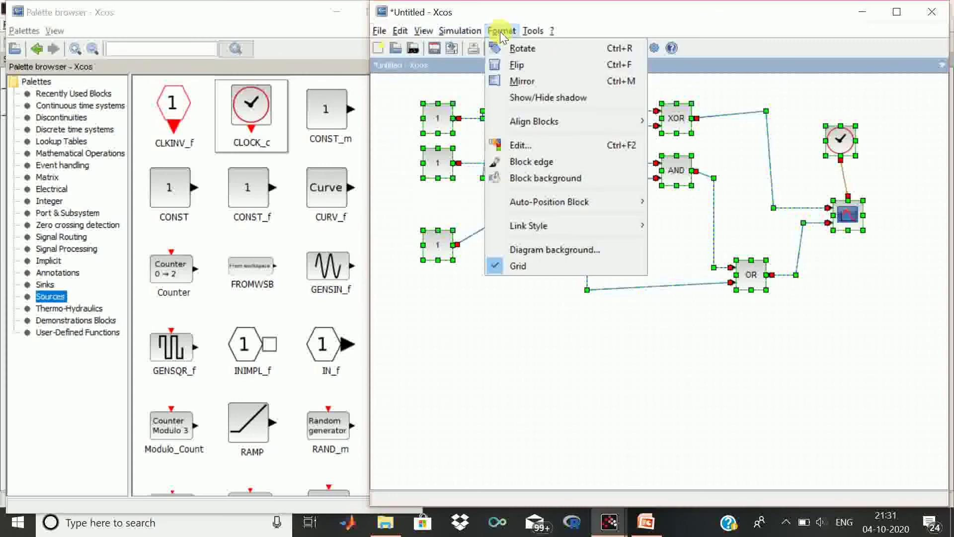
mouse_move(546, 226)
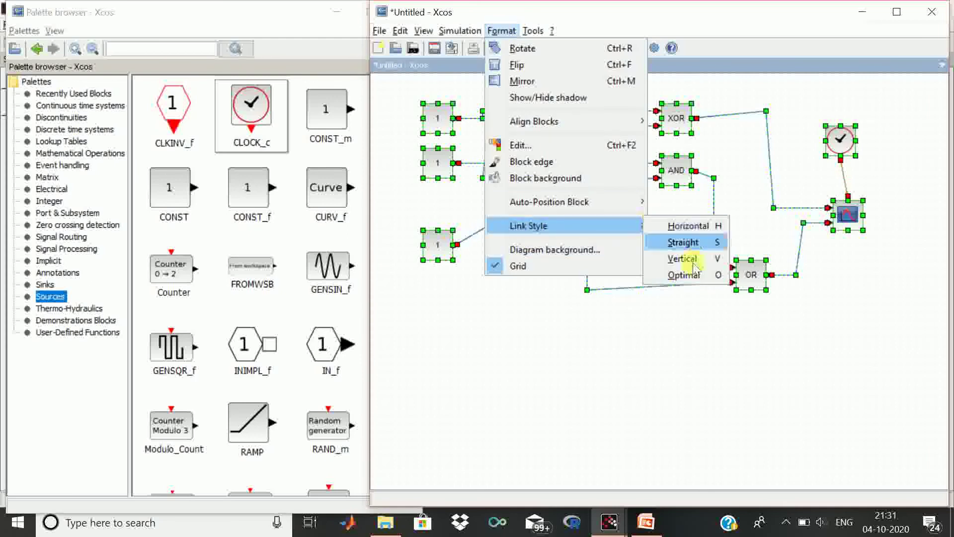
click(693, 282)
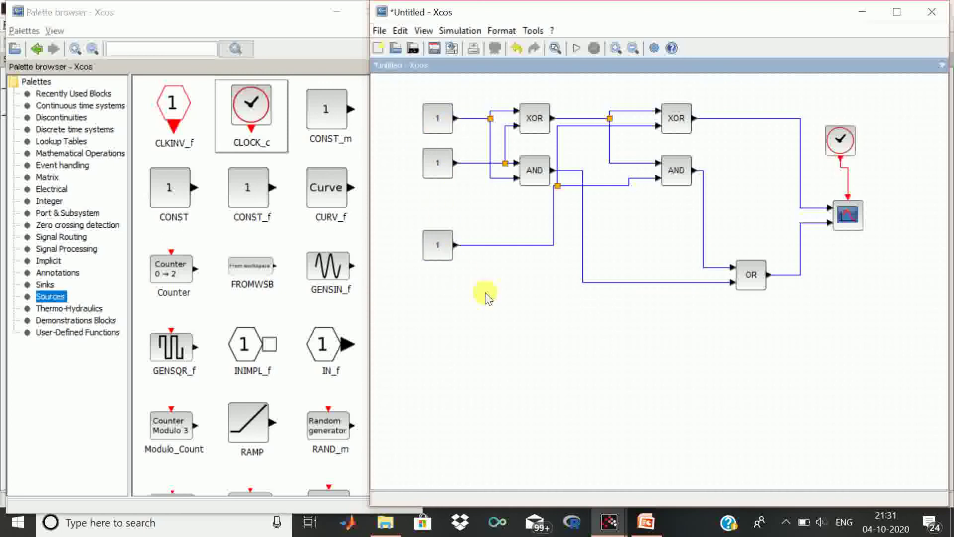
Run the simulation and move the resulting graphic window clear of the circuit's logic blocks
click(577, 48)
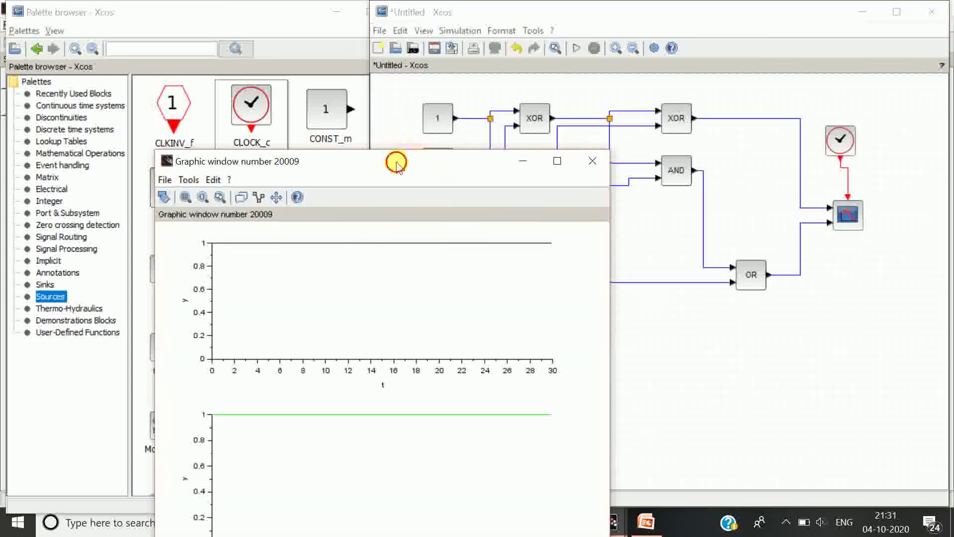
drag(397, 162, 239, 7)
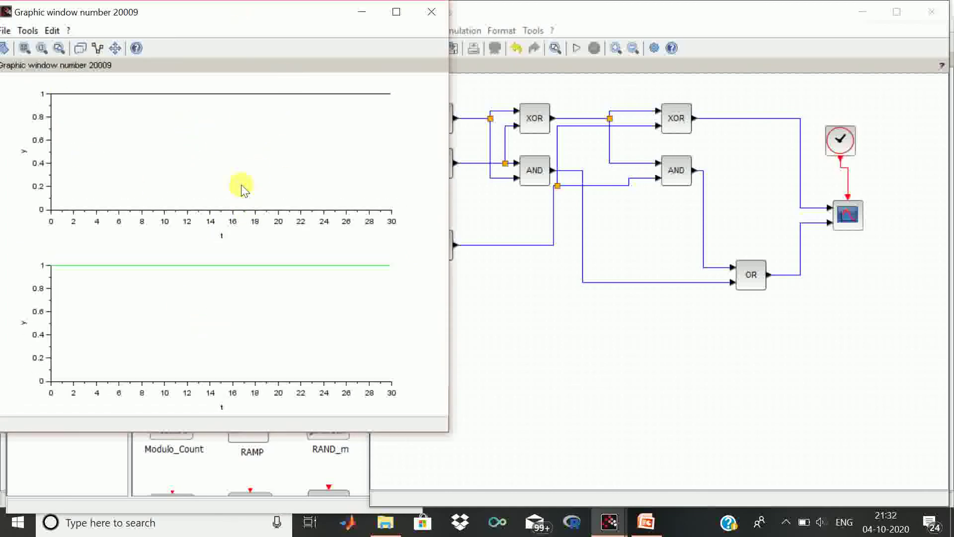
Label the upper plot's y axis SUM and the lower plot's y axis CARRY, and return to the diagram window
double_click(25, 152)
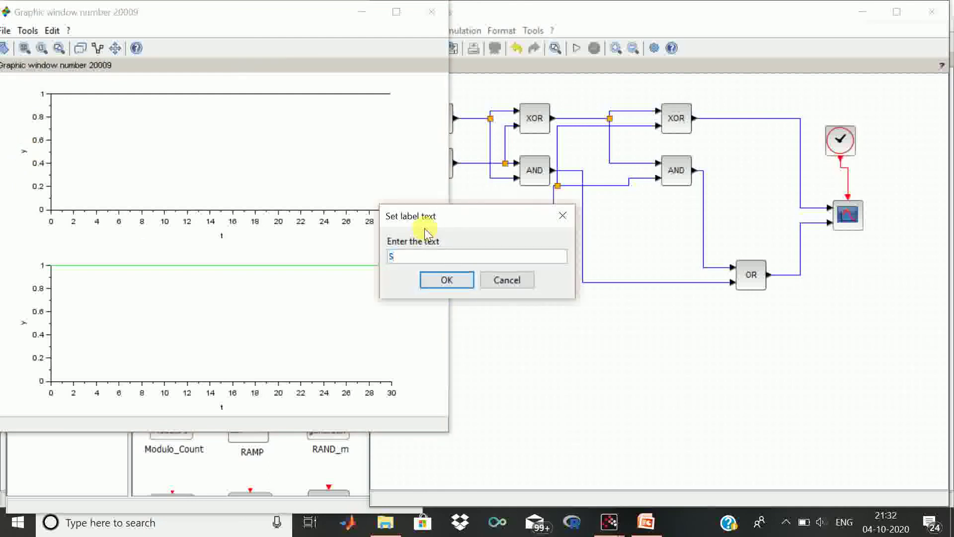
click(447, 280)
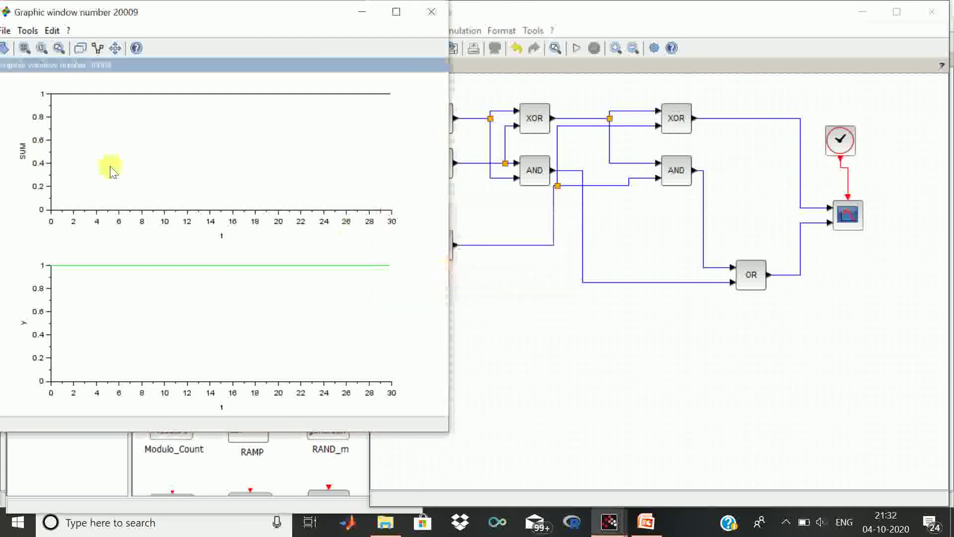
double_click(24, 325)
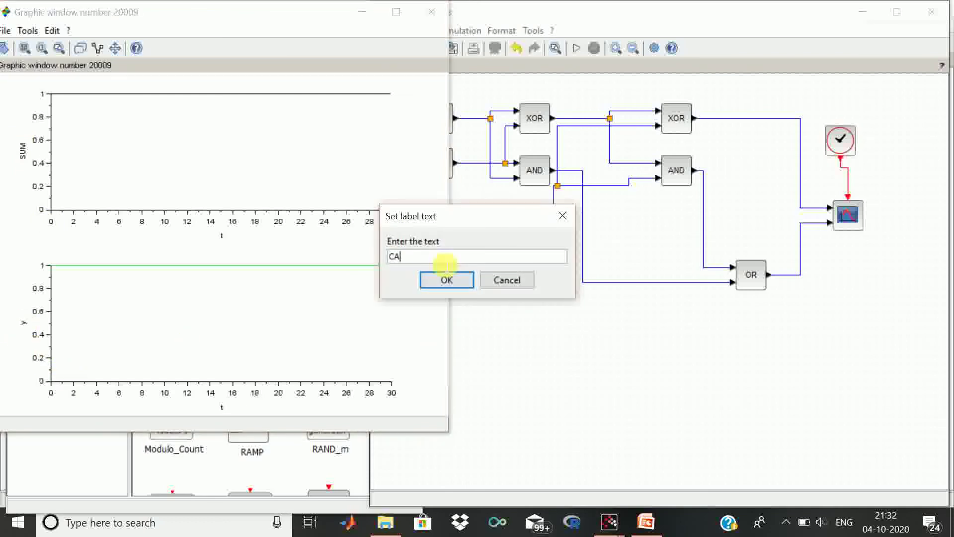
click(447, 280)
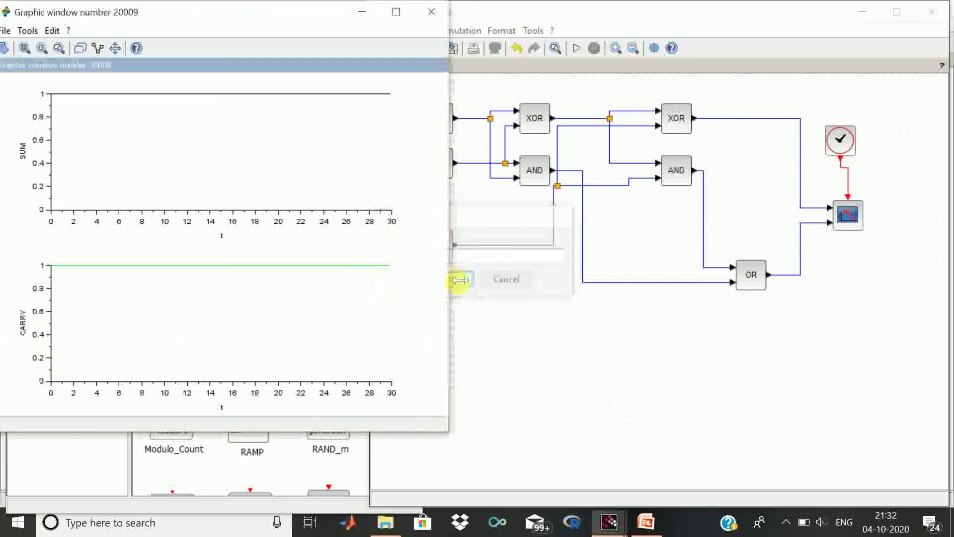
click(504, 84)
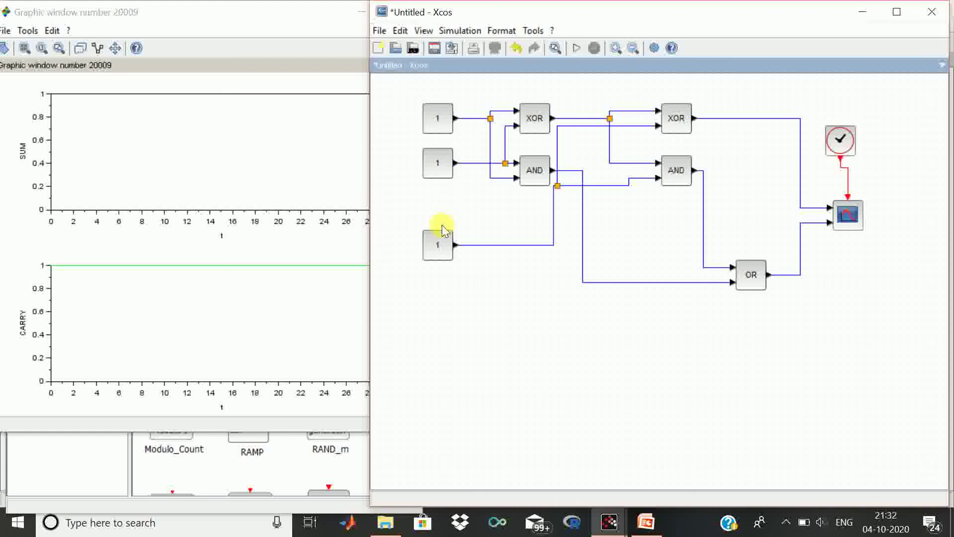
Examine the SUM and CARRY plots, and check the three constant input blocks in the diagram
click(282, 56)
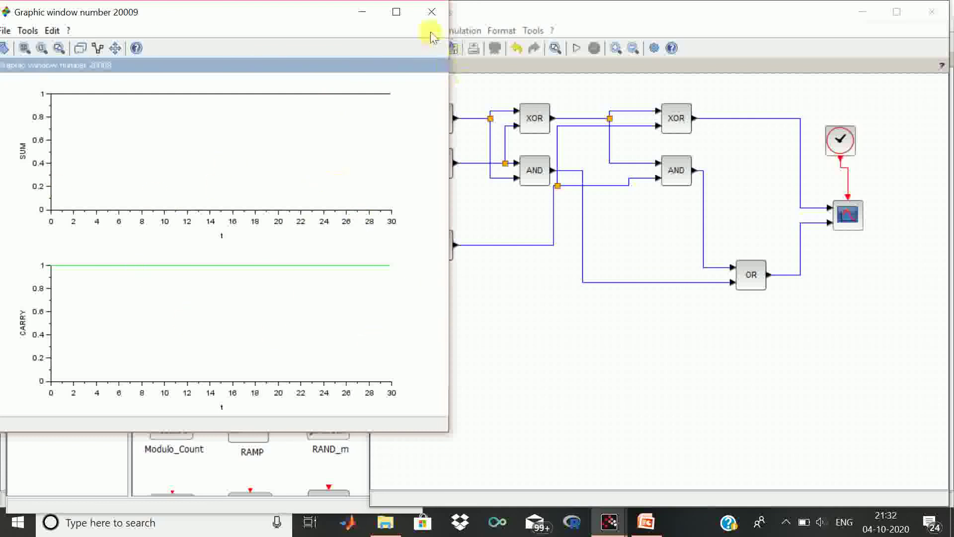
click(556, 94)
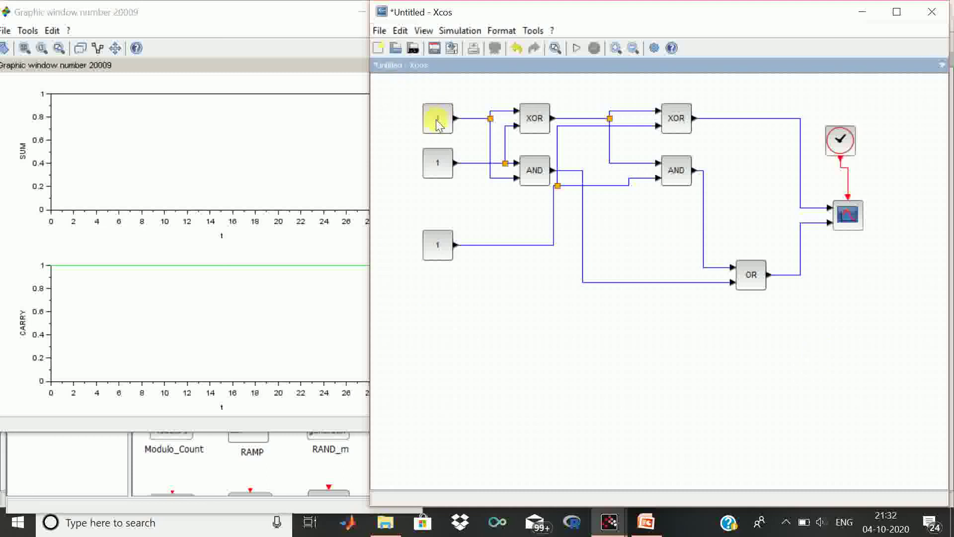
mouse_move(436, 119)
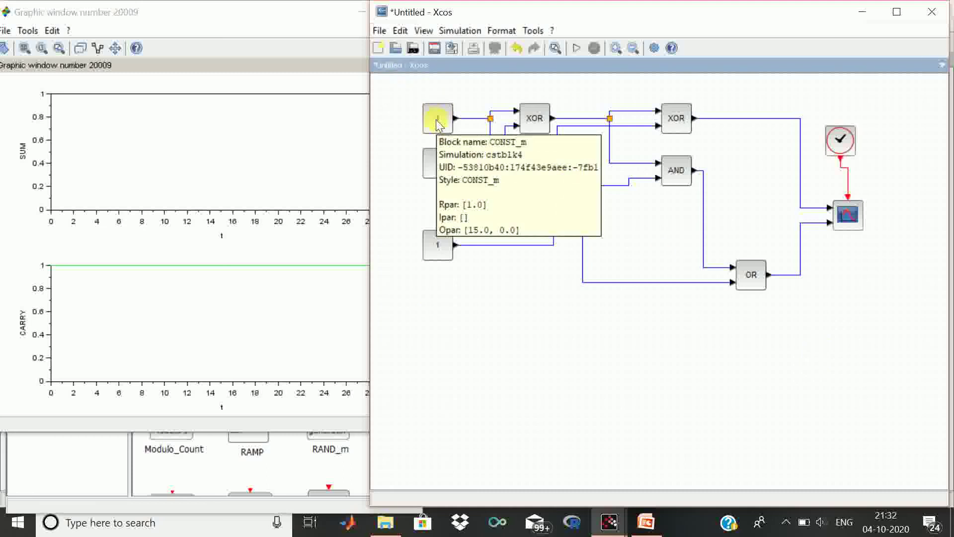
mouse_move(447, 171)
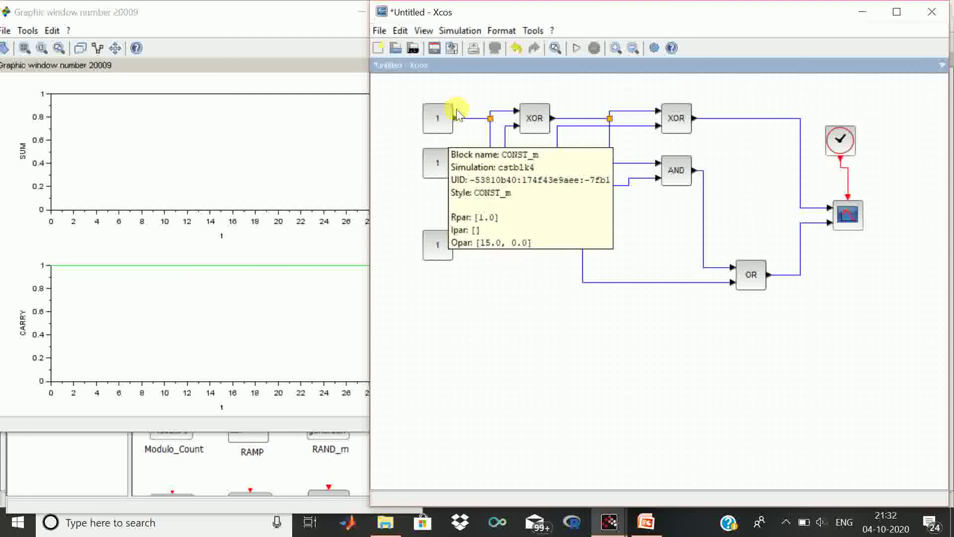
mouse_move(427, 254)
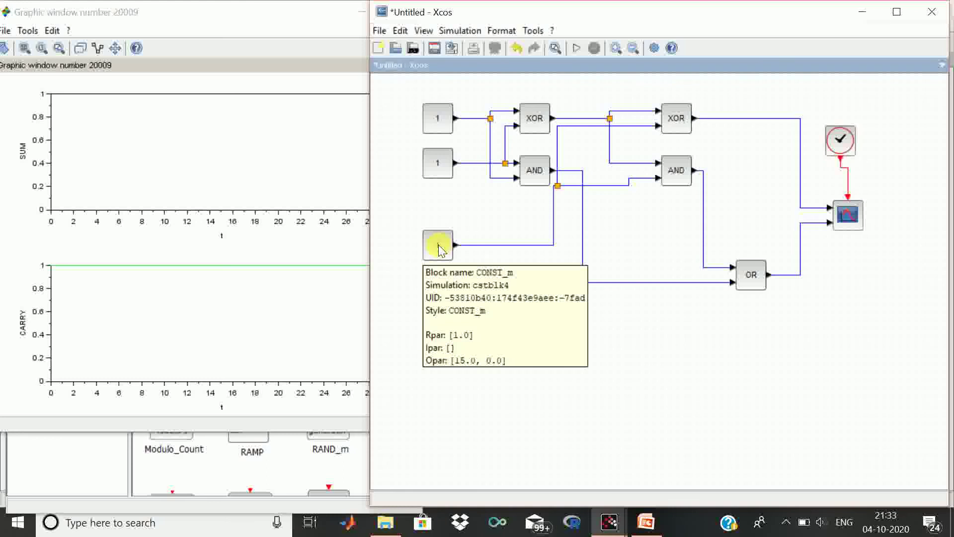
Set the value of the third, lowest constant block to 0
double_click(438, 245)
click(455, 290)
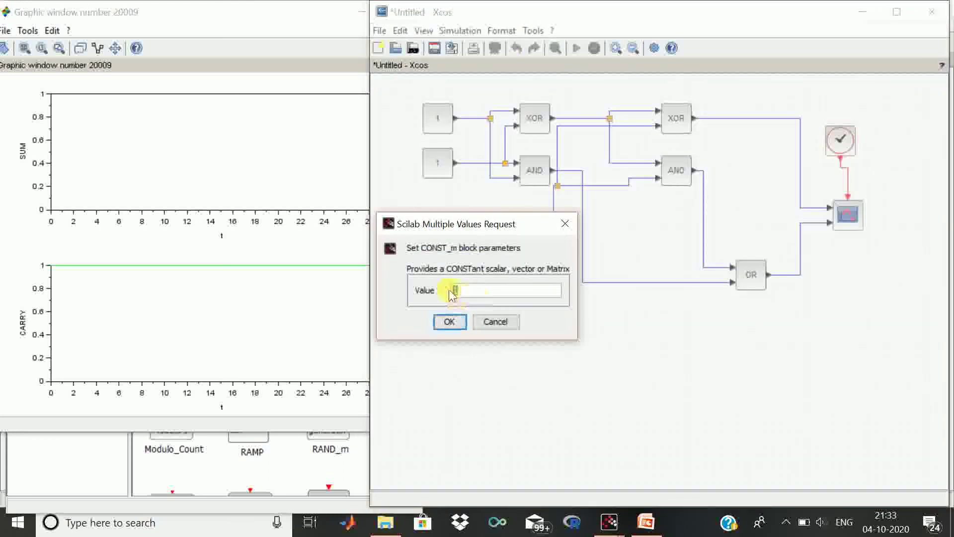
text(0)
click(449, 322)
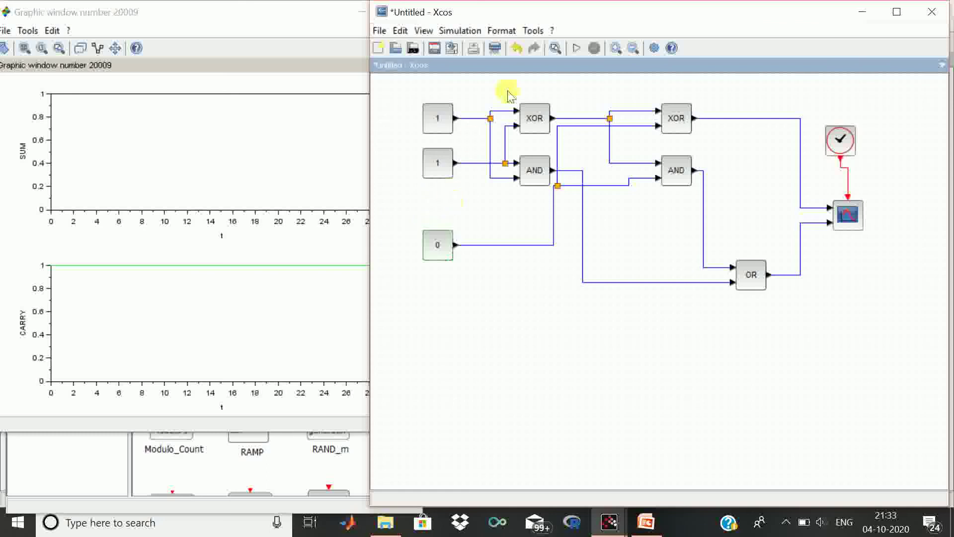
Run the simulation again, check the SUM and CARRY plots, and return to the diagram window
click(576, 49)
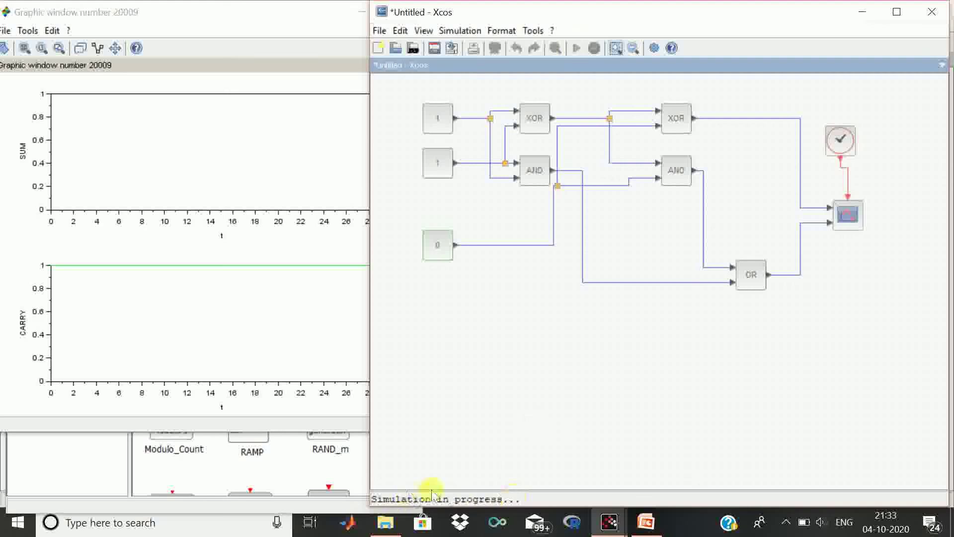
click(308, 52)
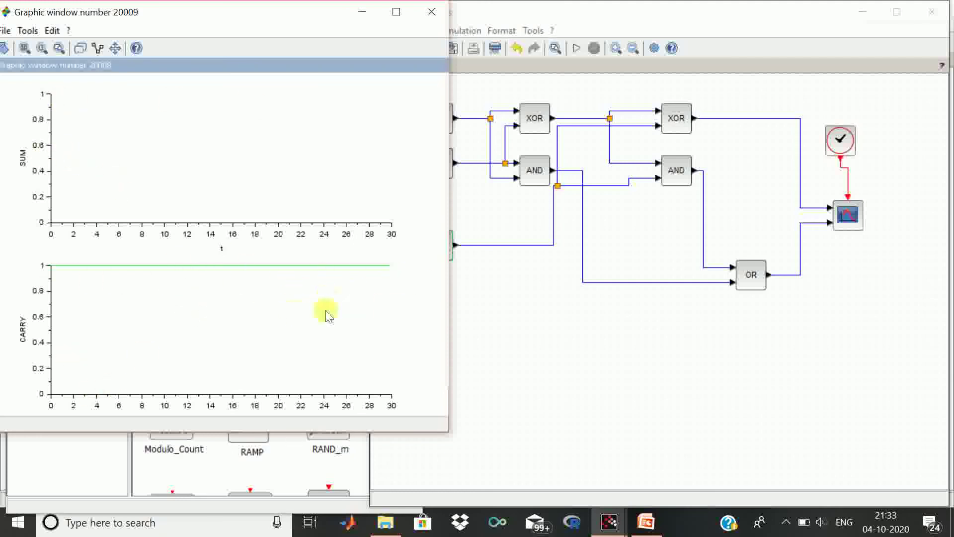
click(519, 83)
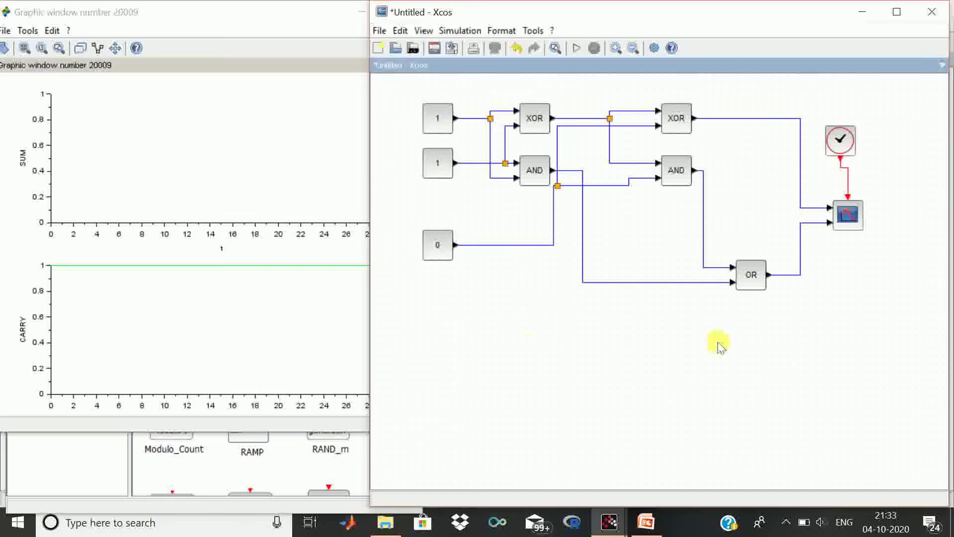